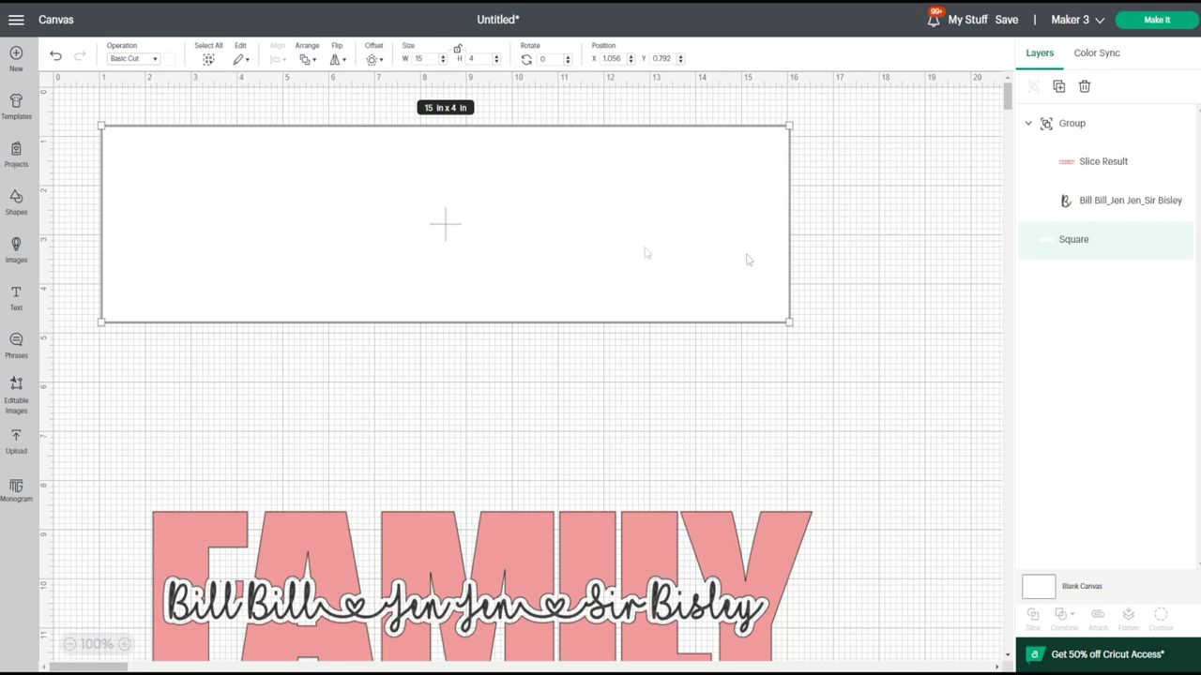
Shift the white rectangle down-right and place a test square from Shapes over it.
drag(608, 203, 635, 252)
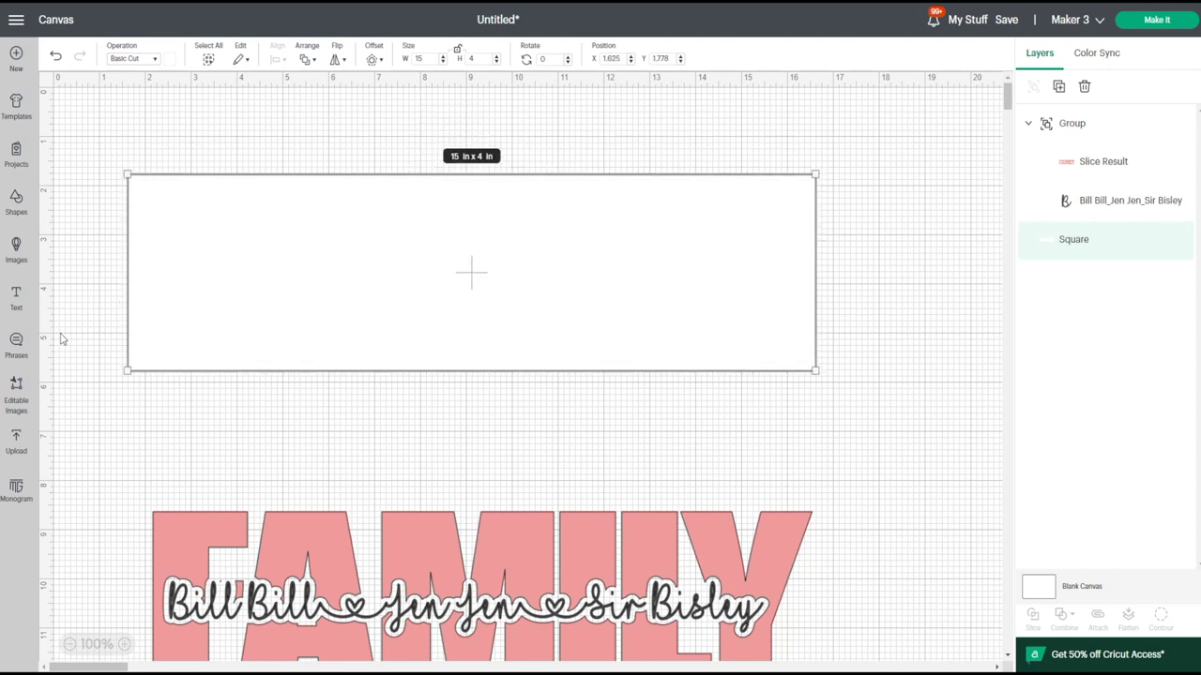
click(16, 199)
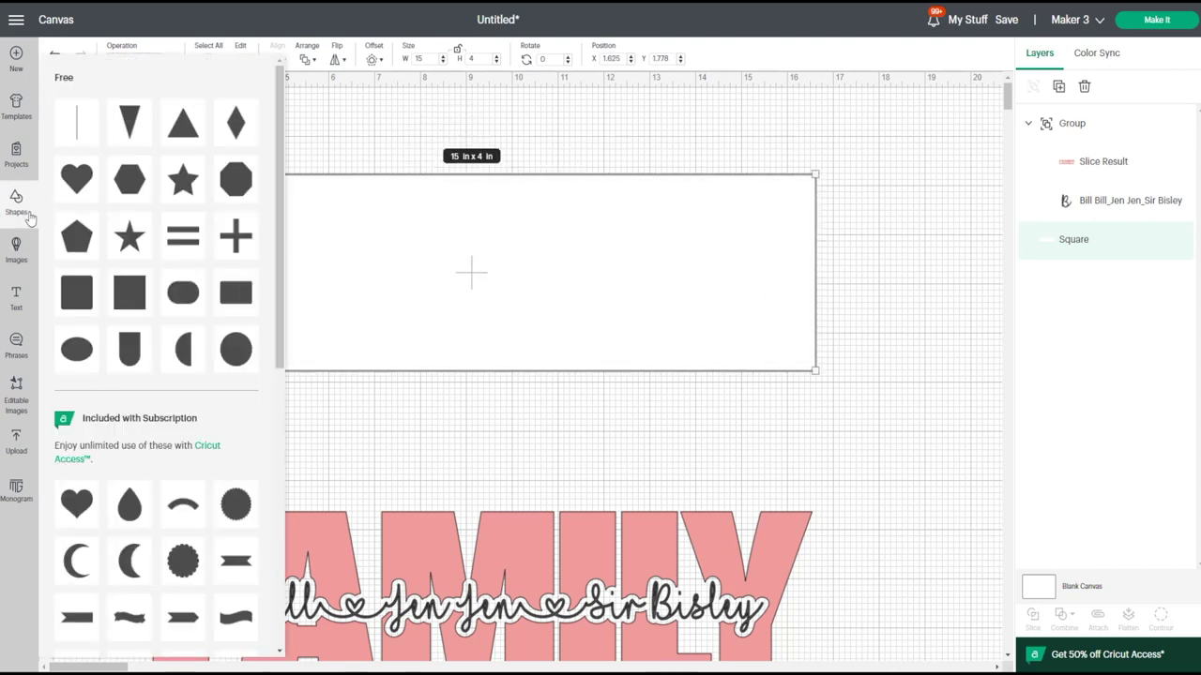
click(489, 263)
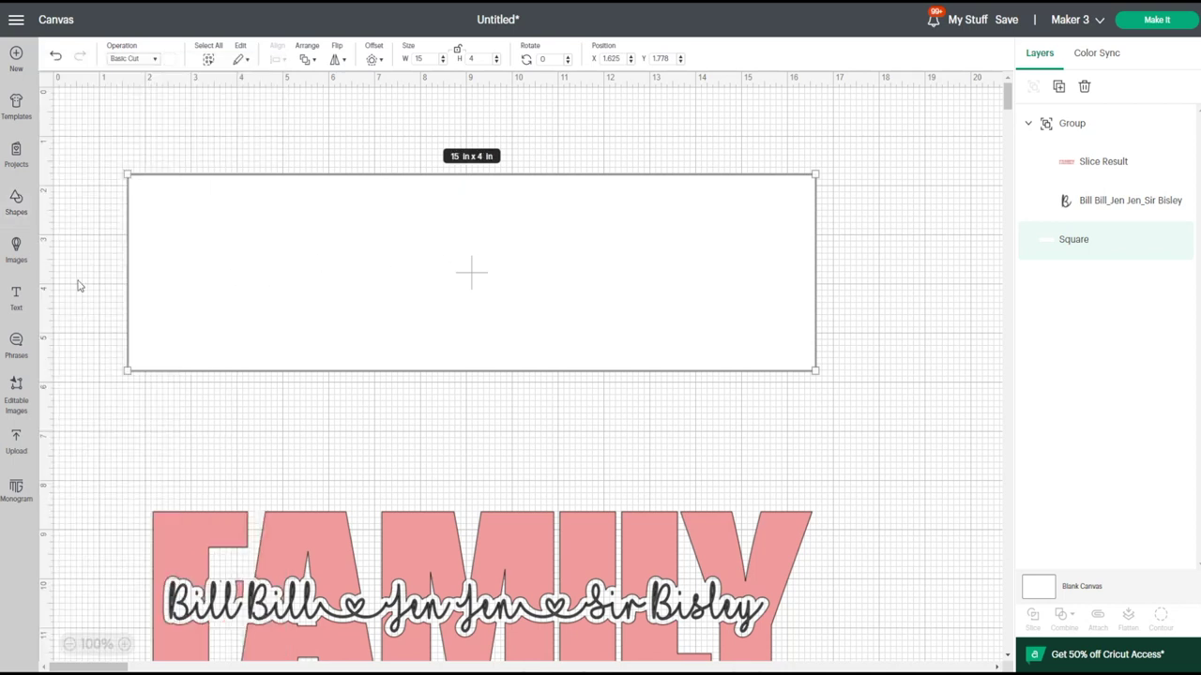
drag(119, 170, 334, 262)
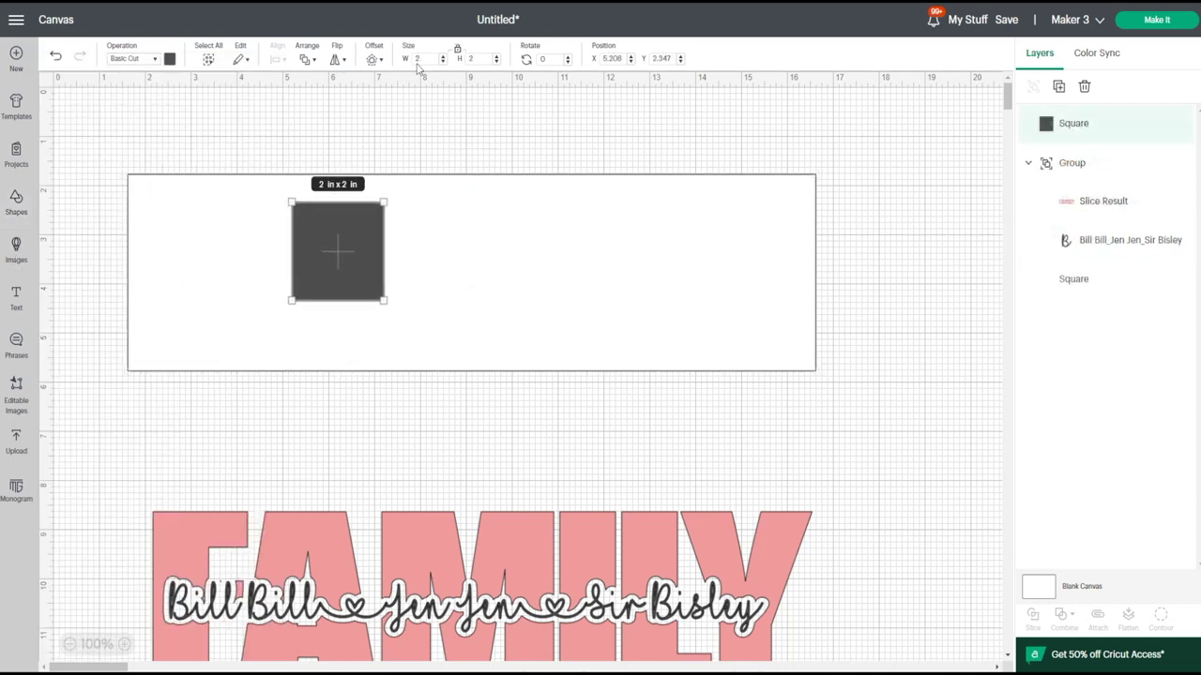
Unlock the test square's proportions, check its width and height, then delete it.
click(459, 52)
click(432, 59)
click(479, 59)
key(Delete)
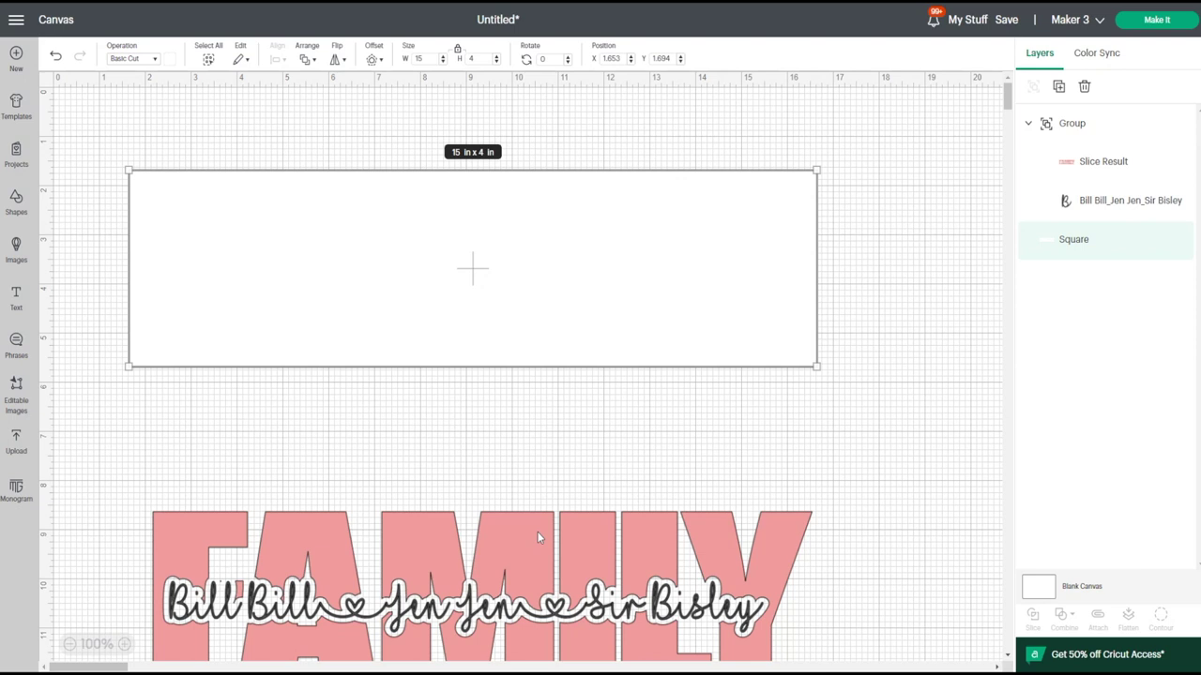
Add a placeholder text object and set its font to Impact.
click(16, 299)
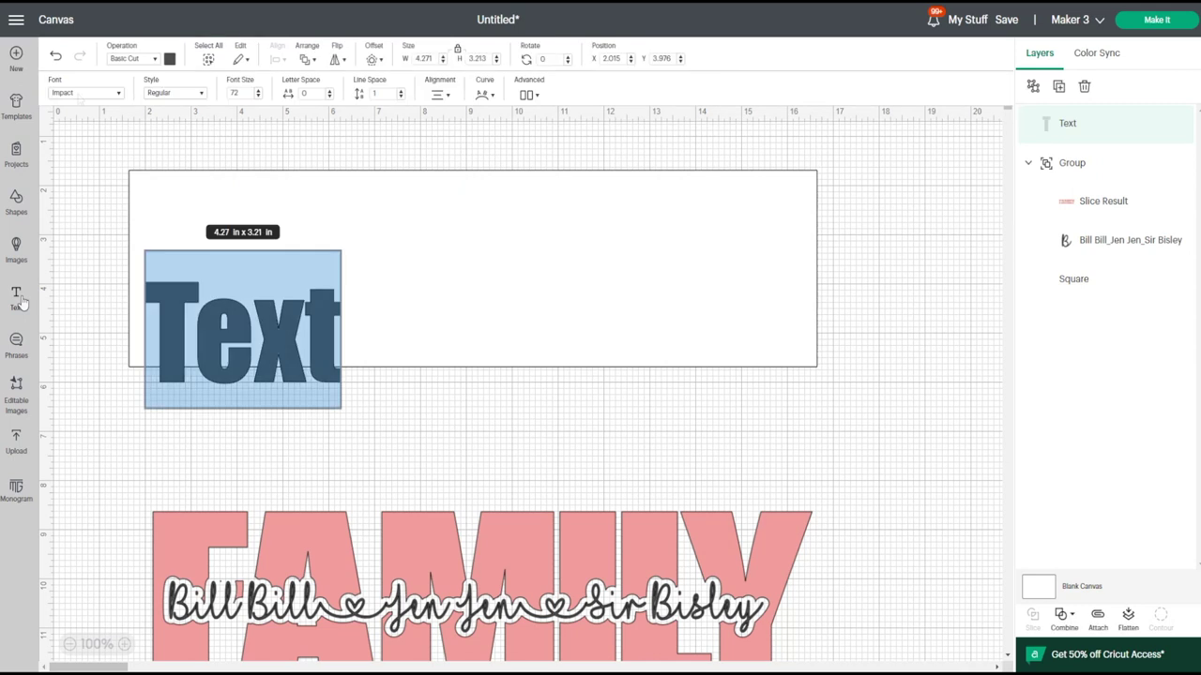
click(77, 94)
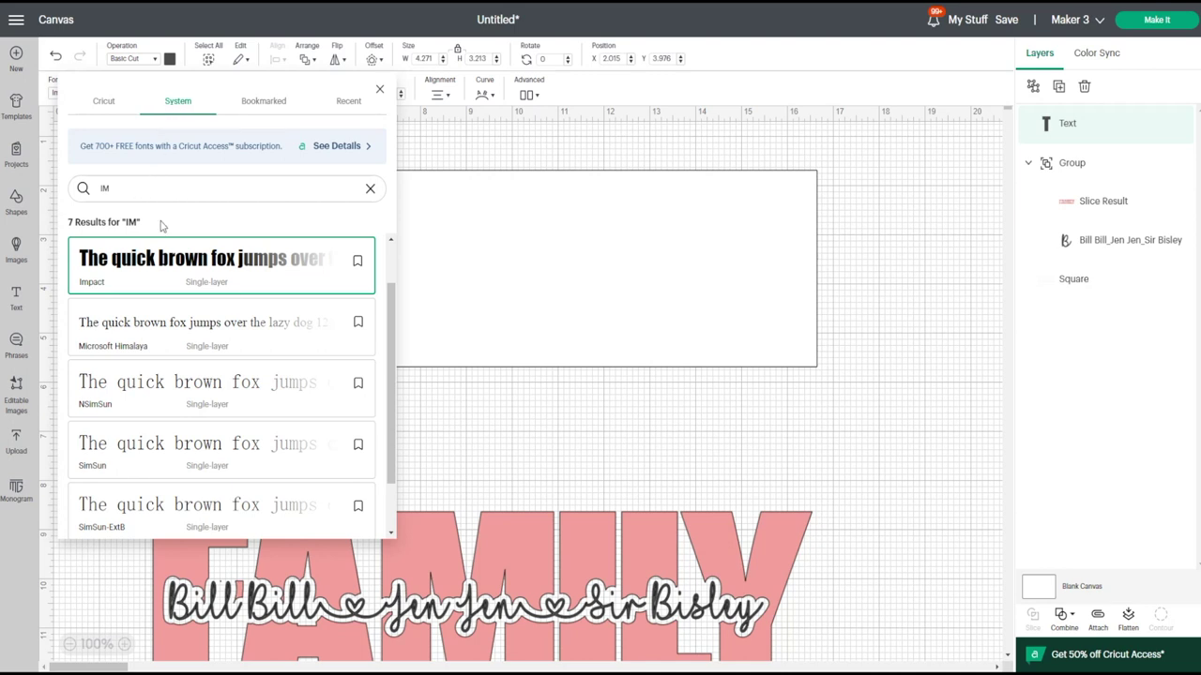
click(223, 271)
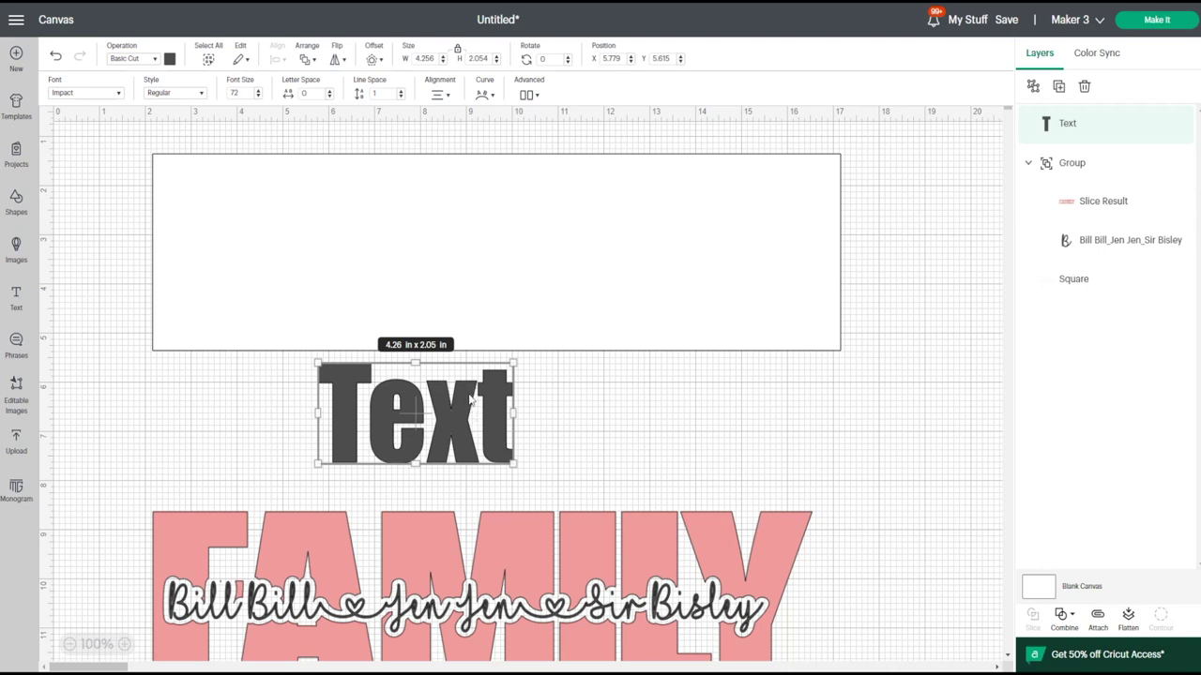
Replace the placeholder text with the word FAMILY.
click(506, 416)
double_click(506, 415)
click(507, 410)
key(BackSpace)
key(BackSpace)
key(BackSpace)
key(BackSpace)
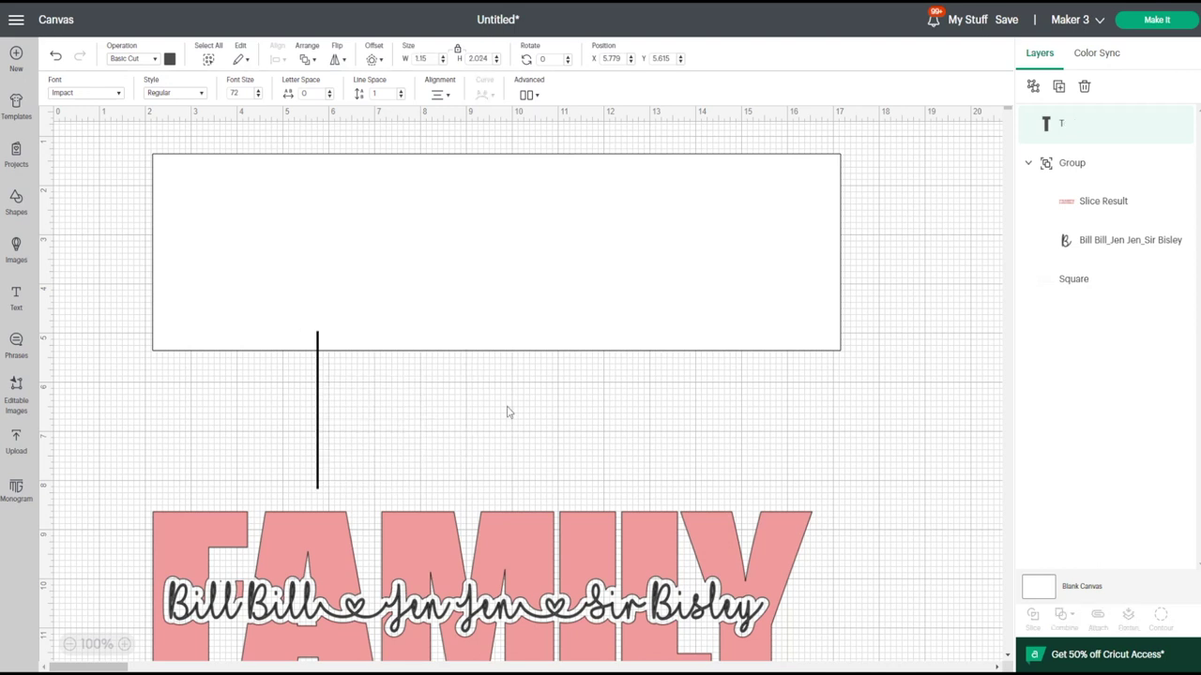
text(FAMIL)
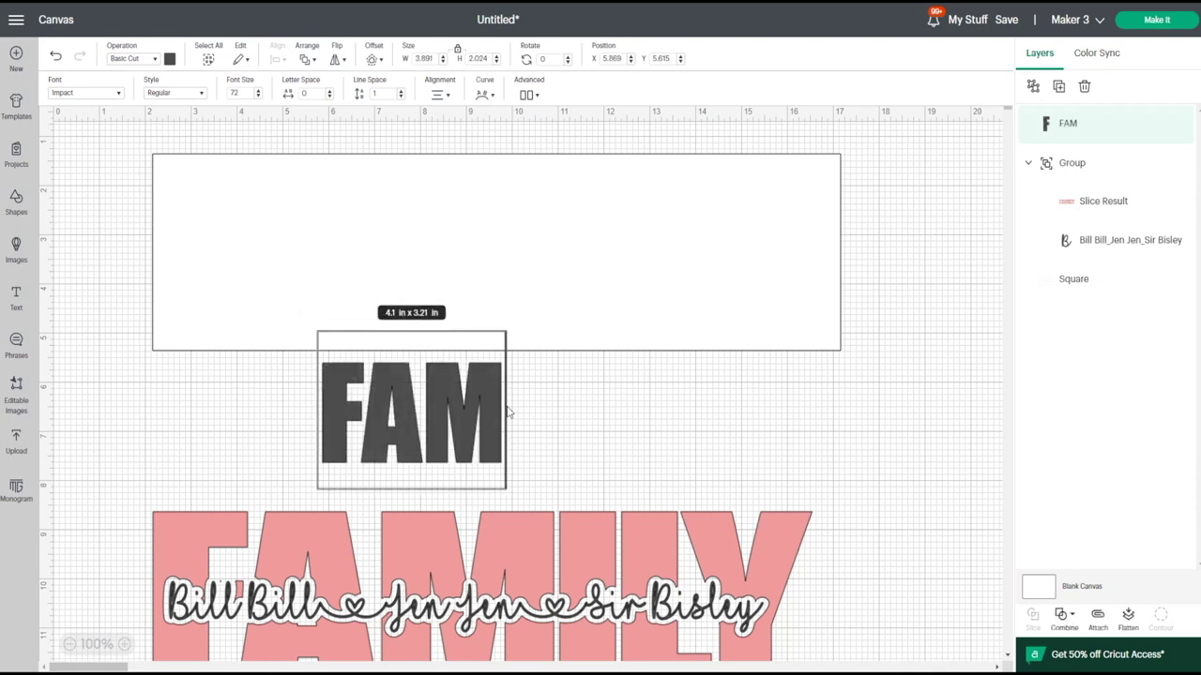
text(Y)
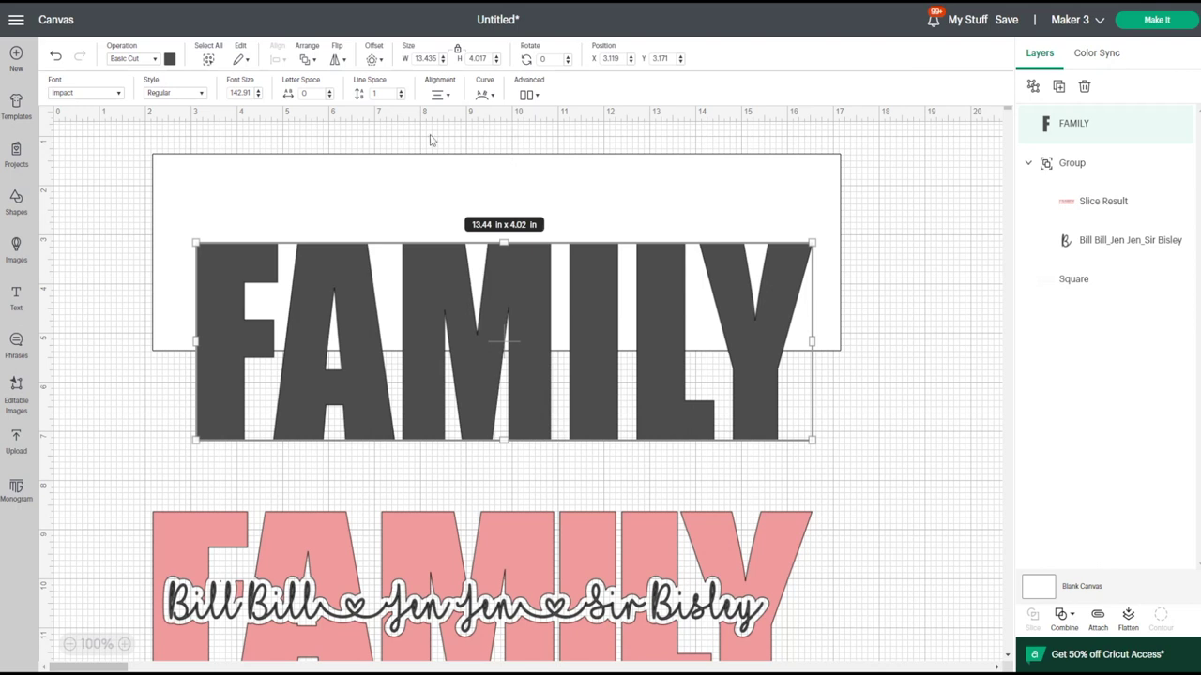
Tighten the FAMILY letter spacing to -0.7.
click(329, 98)
click(329, 97)
click(329, 98)
click(330, 98)
click(329, 98)
click(329, 98)
click(329, 98)
click(329, 97)
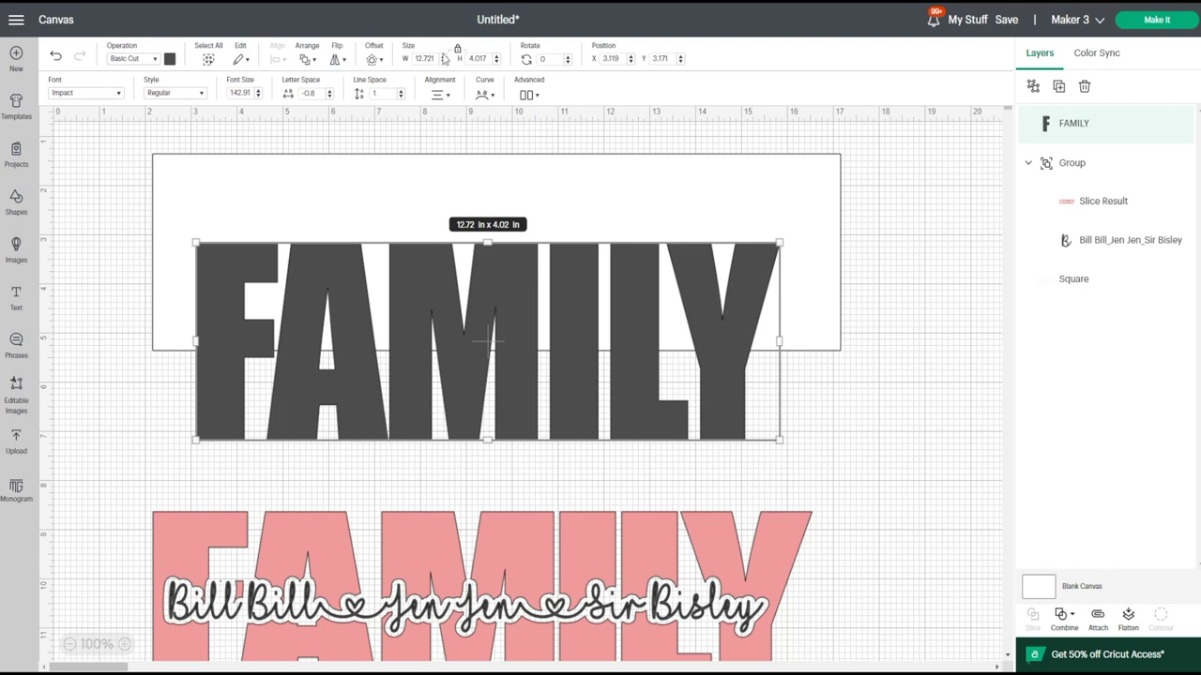
click(329, 91)
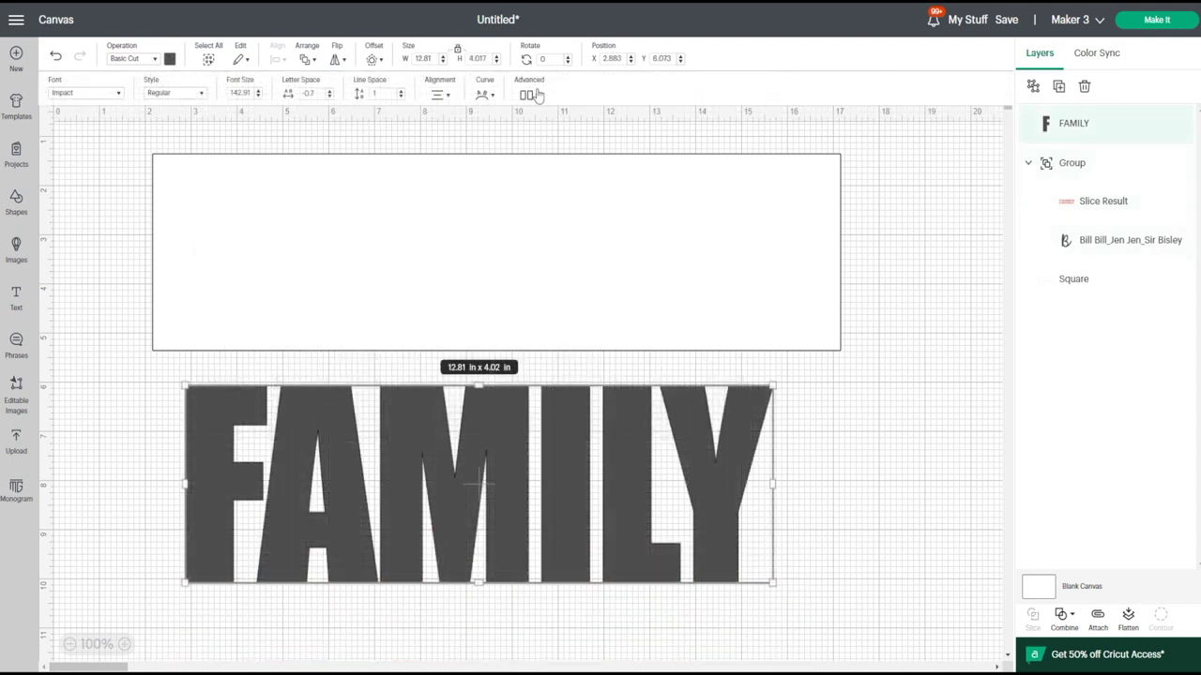
Ungroup FAMILY into separate letter layers using the advanced text options.
click(536, 94)
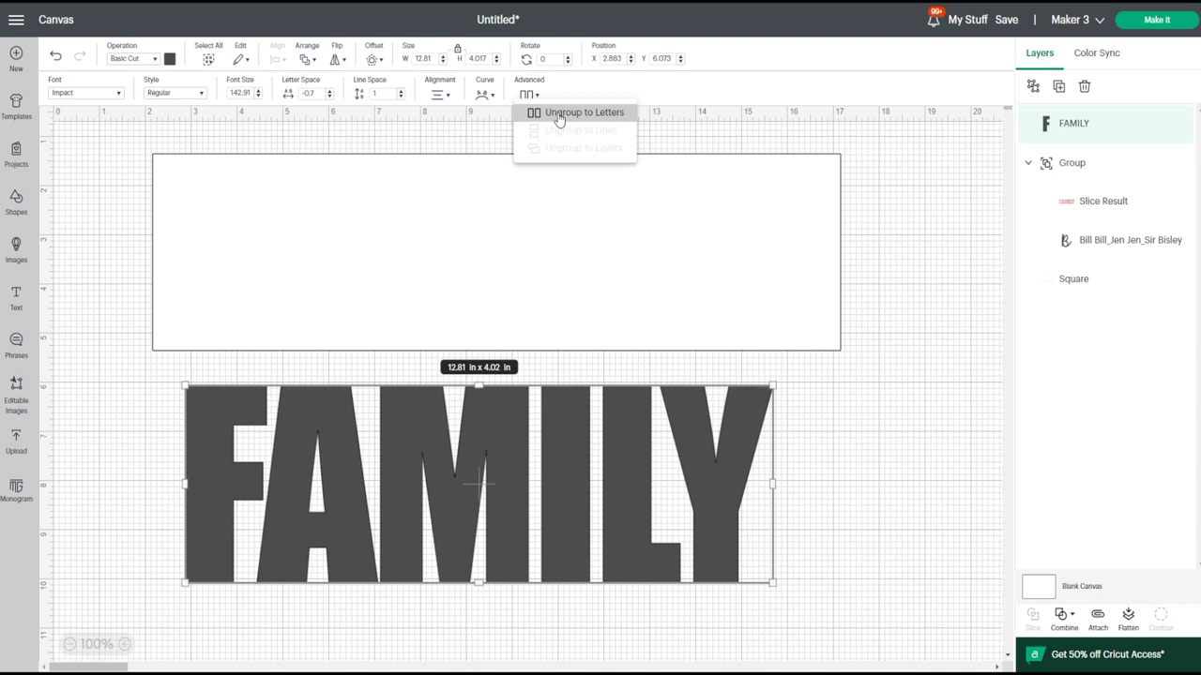
click(559, 113)
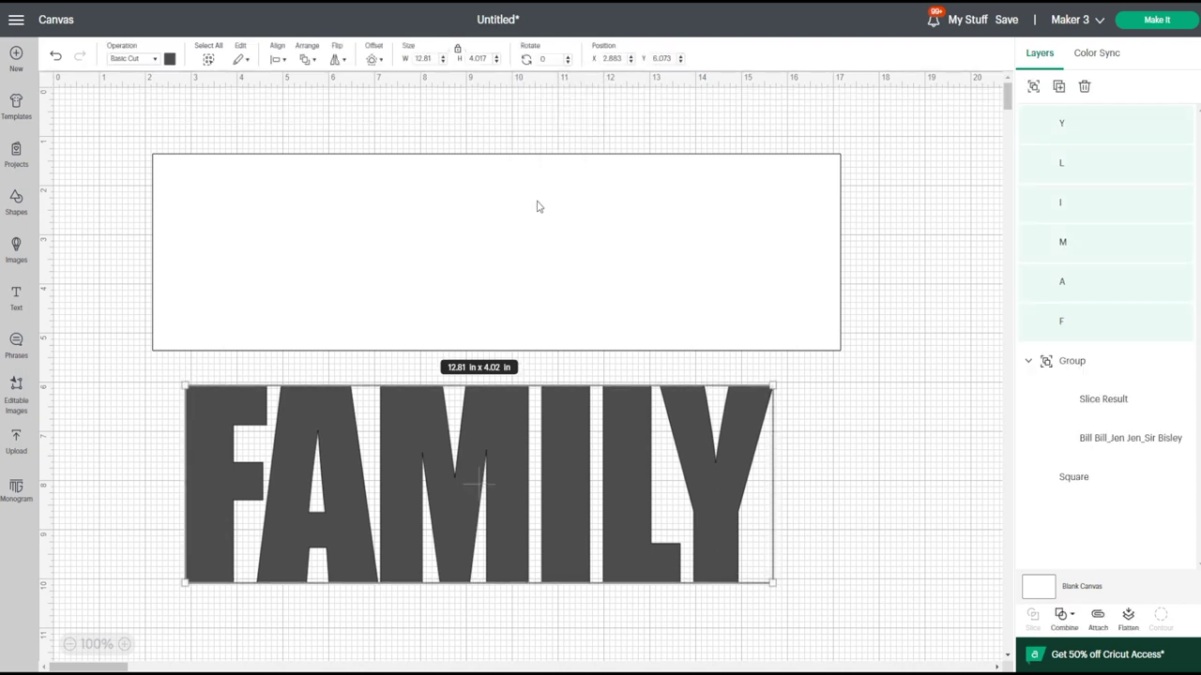
click(603, 629)
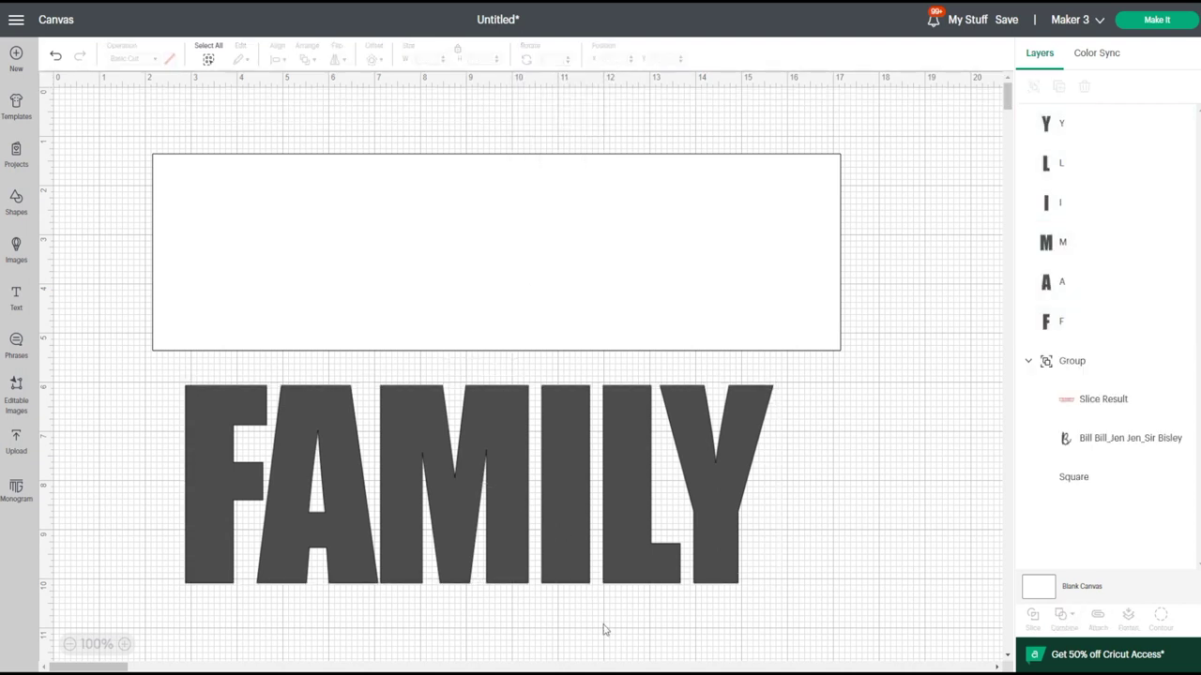
Nudge the I left toward the M and the L left toward the I.
click(567, 573)
key(Left)
key(Left)
key(Left)
key(Left)
key(Left)
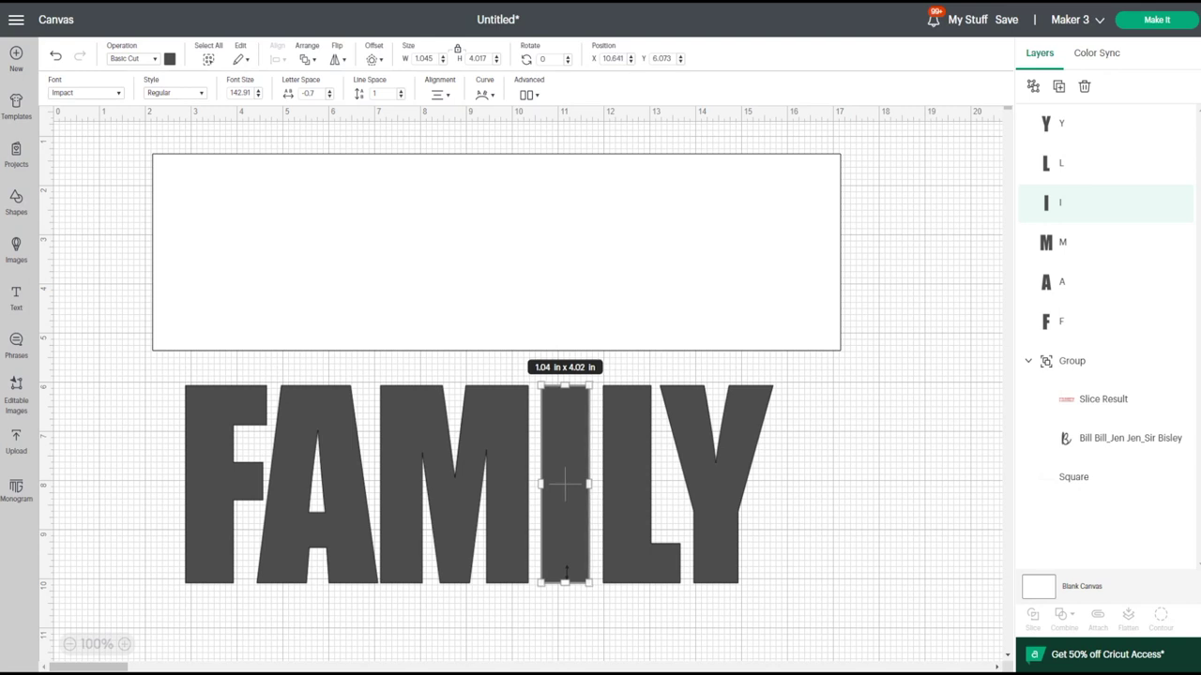
key(Left)
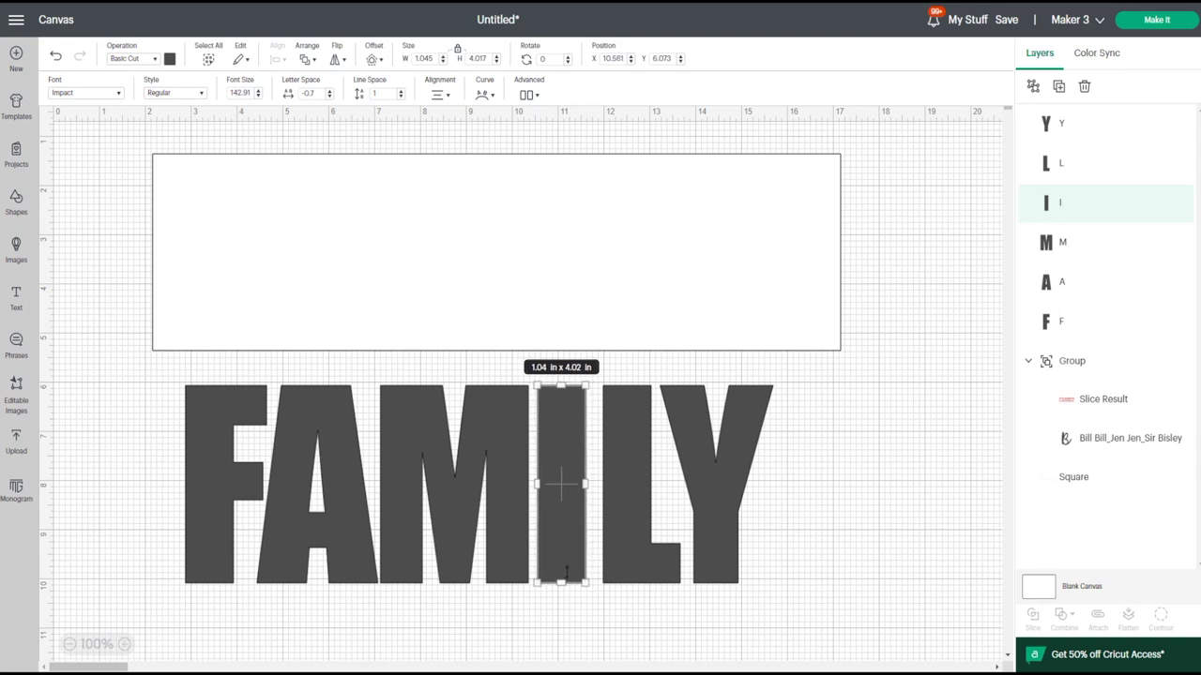
key(Left)
key(Left)
key(Left)
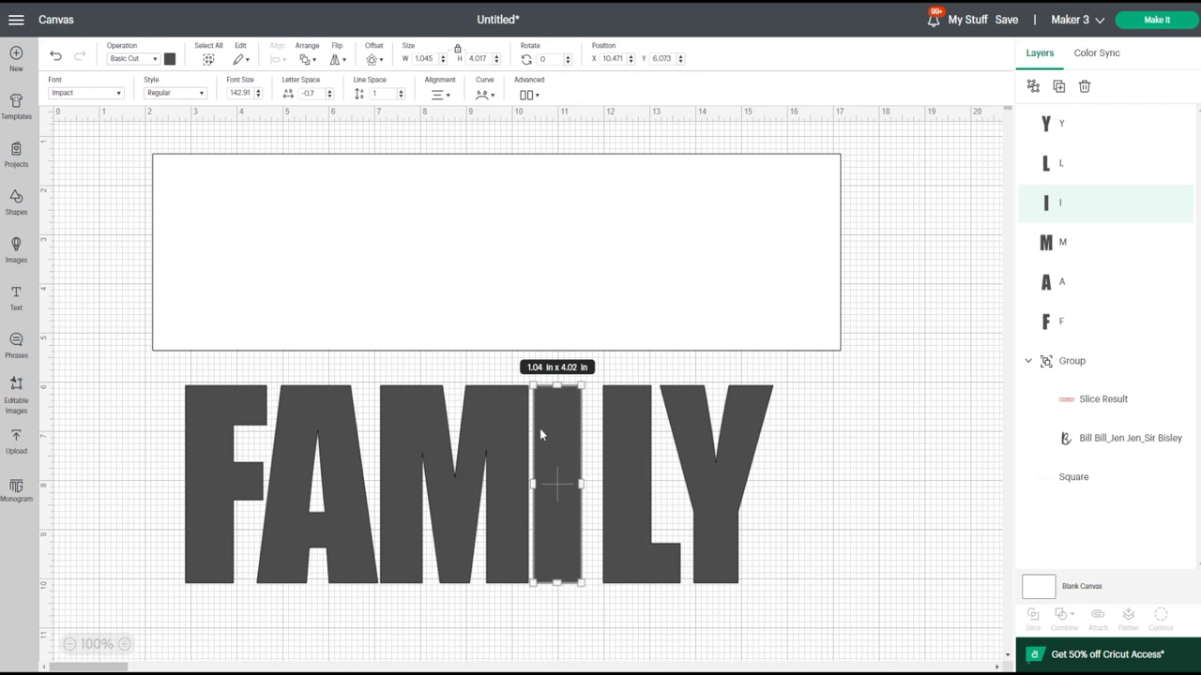
click(627, 513)
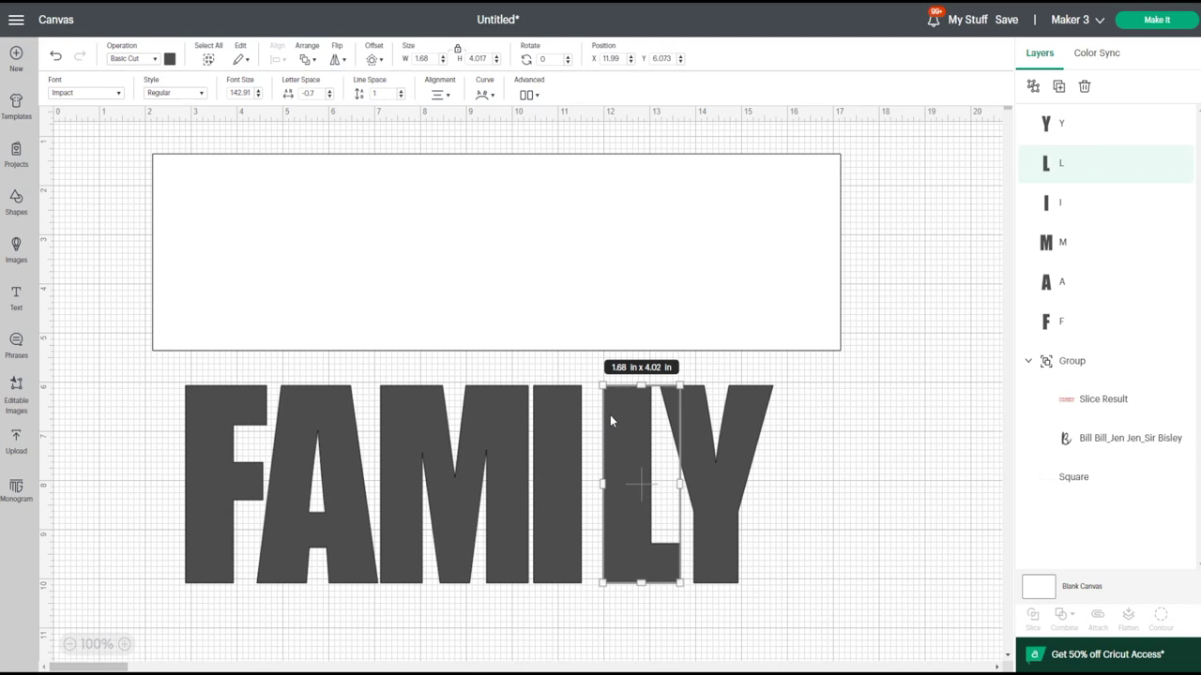
key(Left)
key(Left)
key(Left)
key(Left)
key(Left)
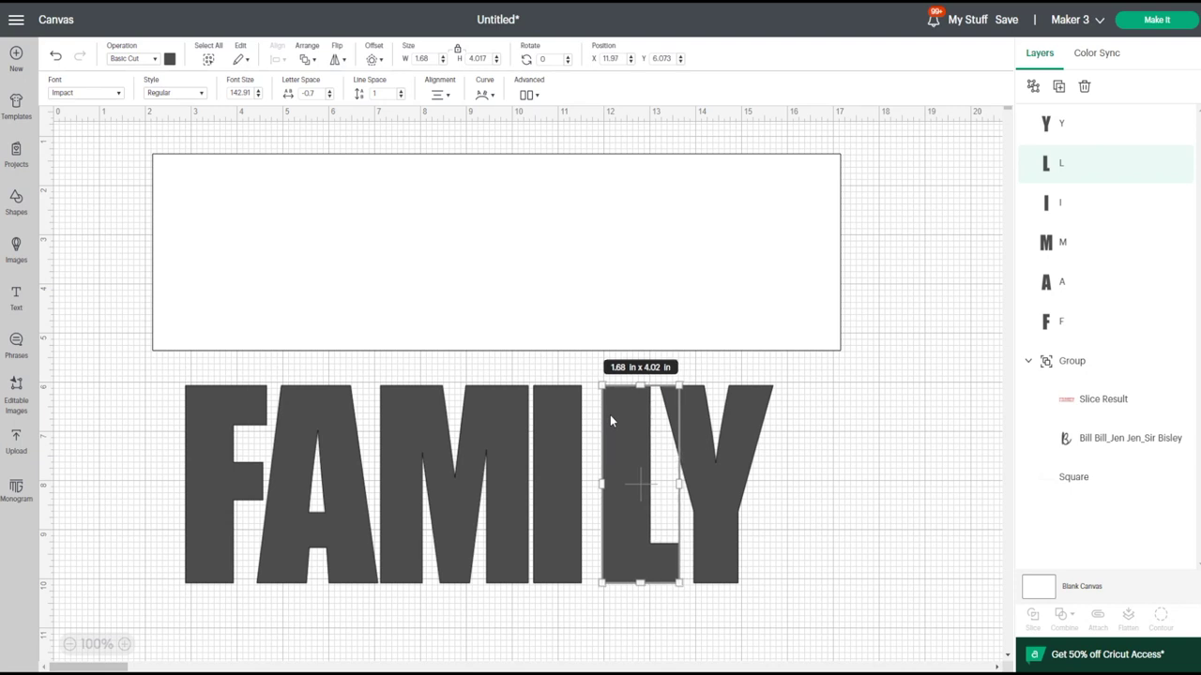
key(Left)
key(Left)
key(Left)
key(Left)
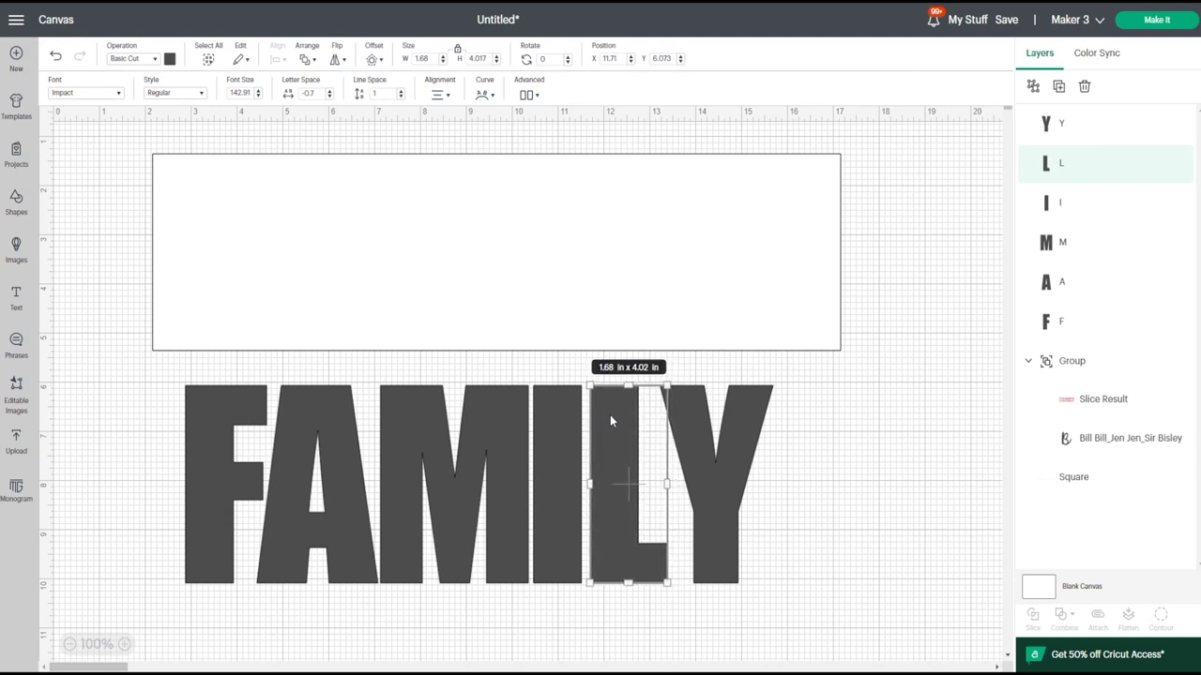
key(Left)
key(Left)
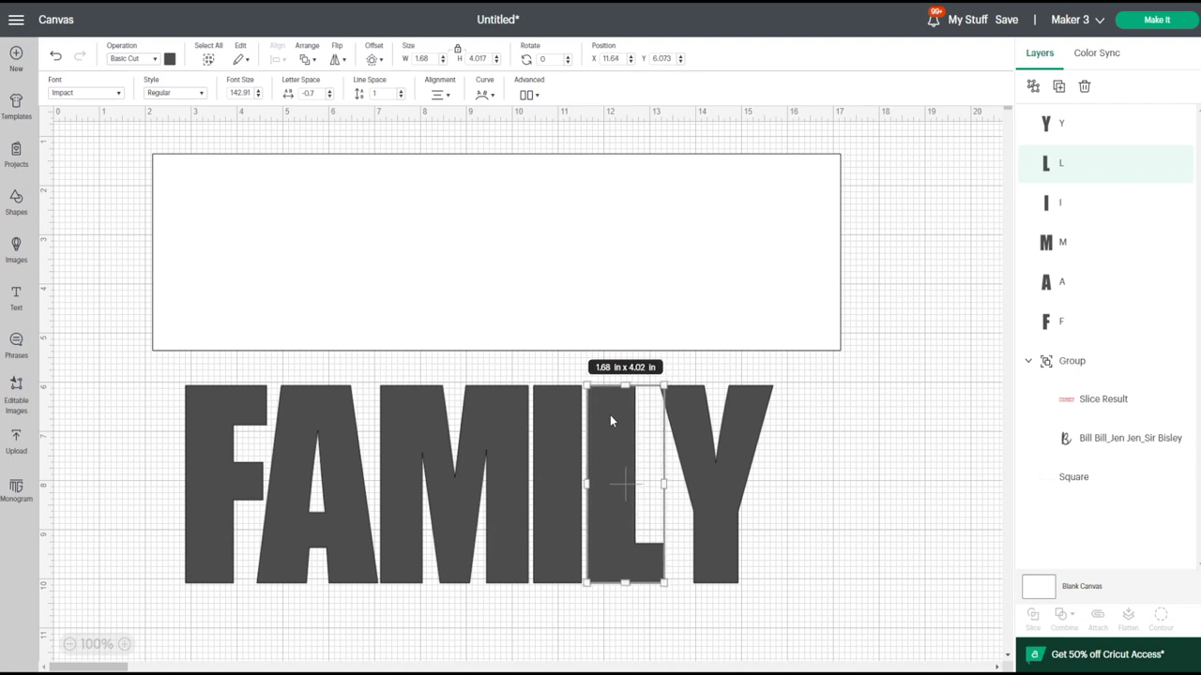
Nudge the Y left so it touches the L, then deselect it.
click(713, 498)
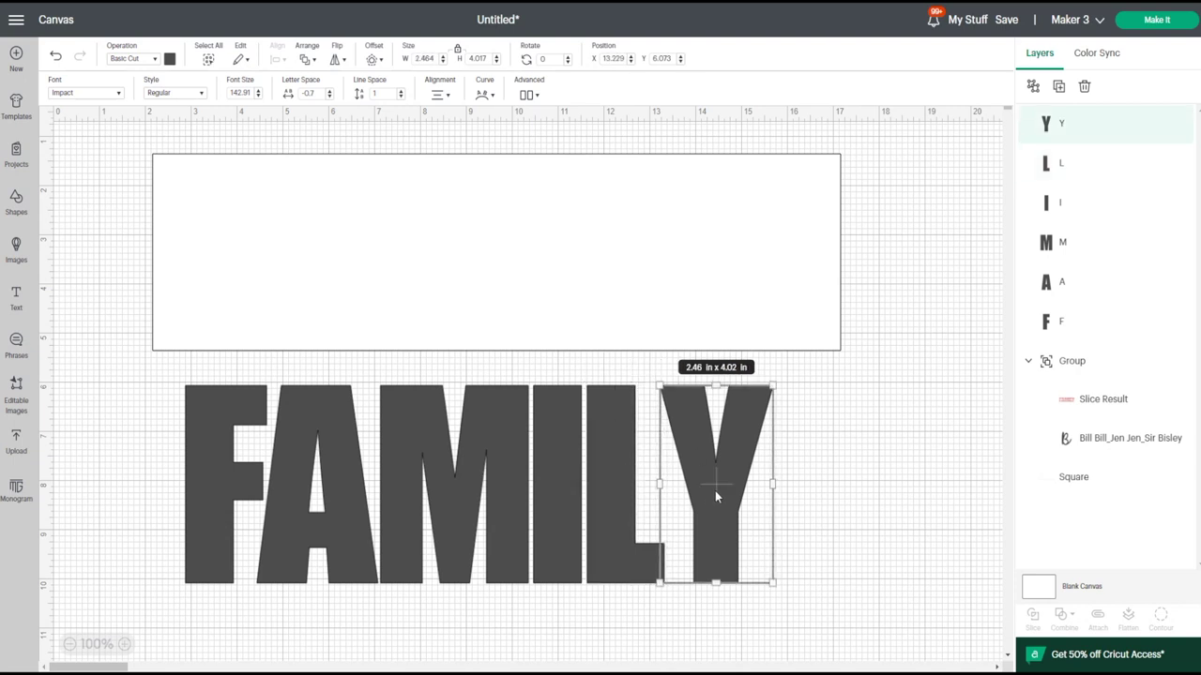
key(Left)
key(Left)
key(Left)
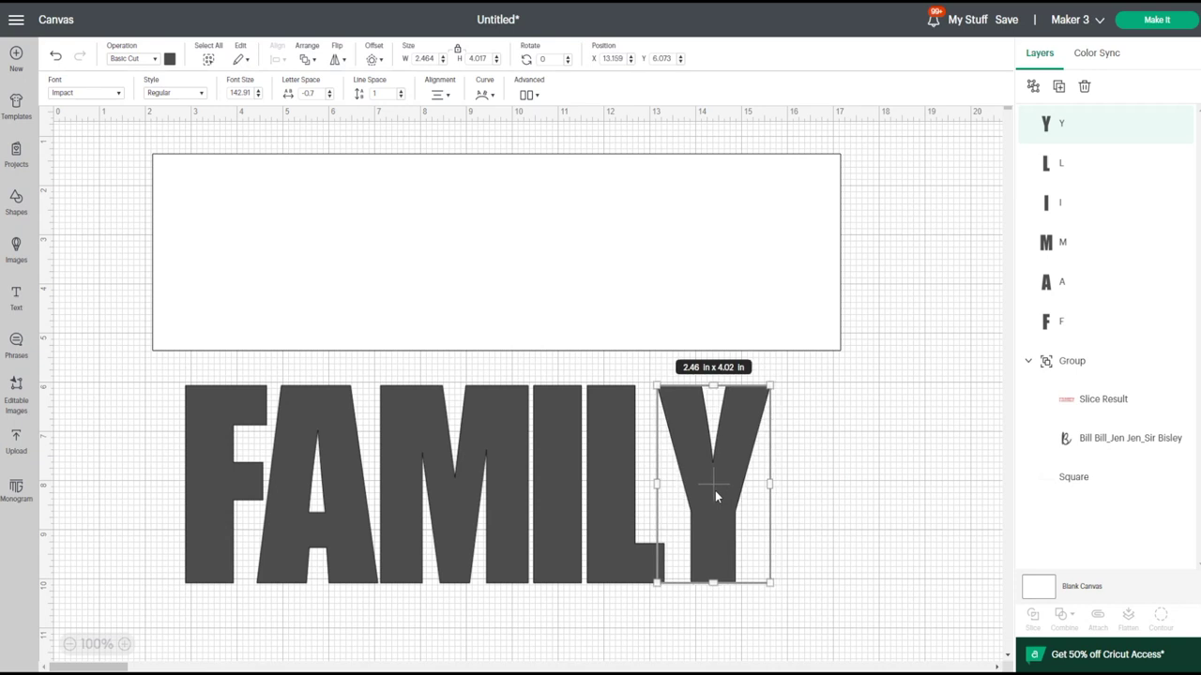
key(Left)
key(Left)
key(Left)
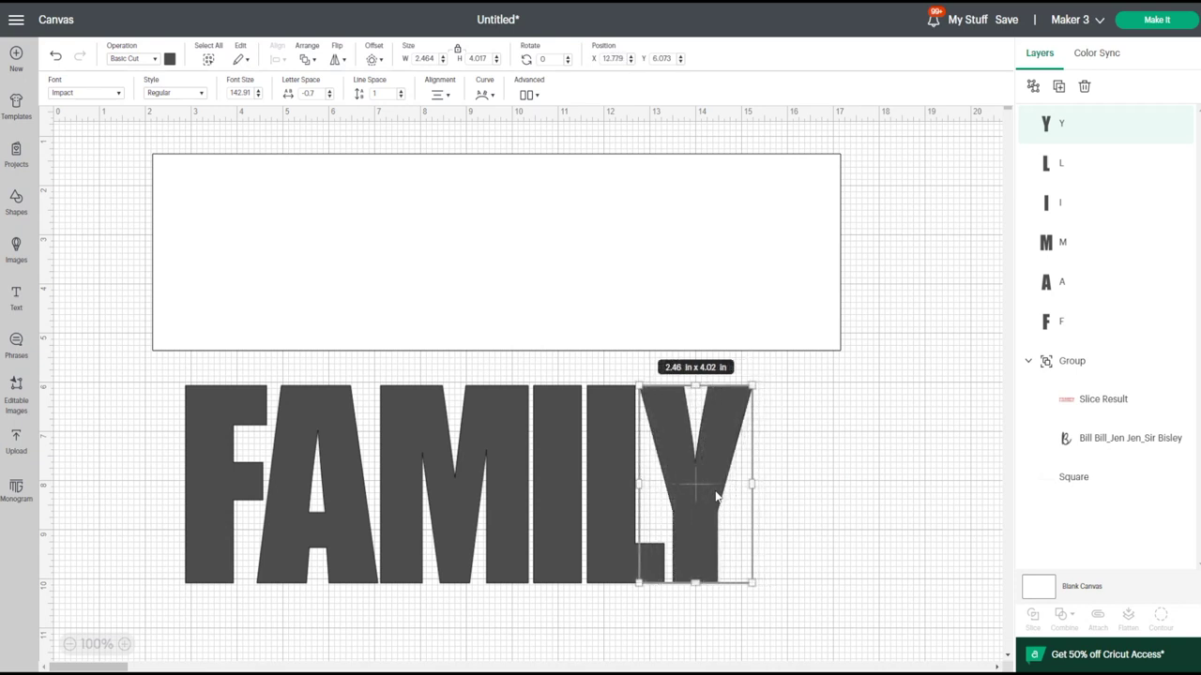
click(798, 515)
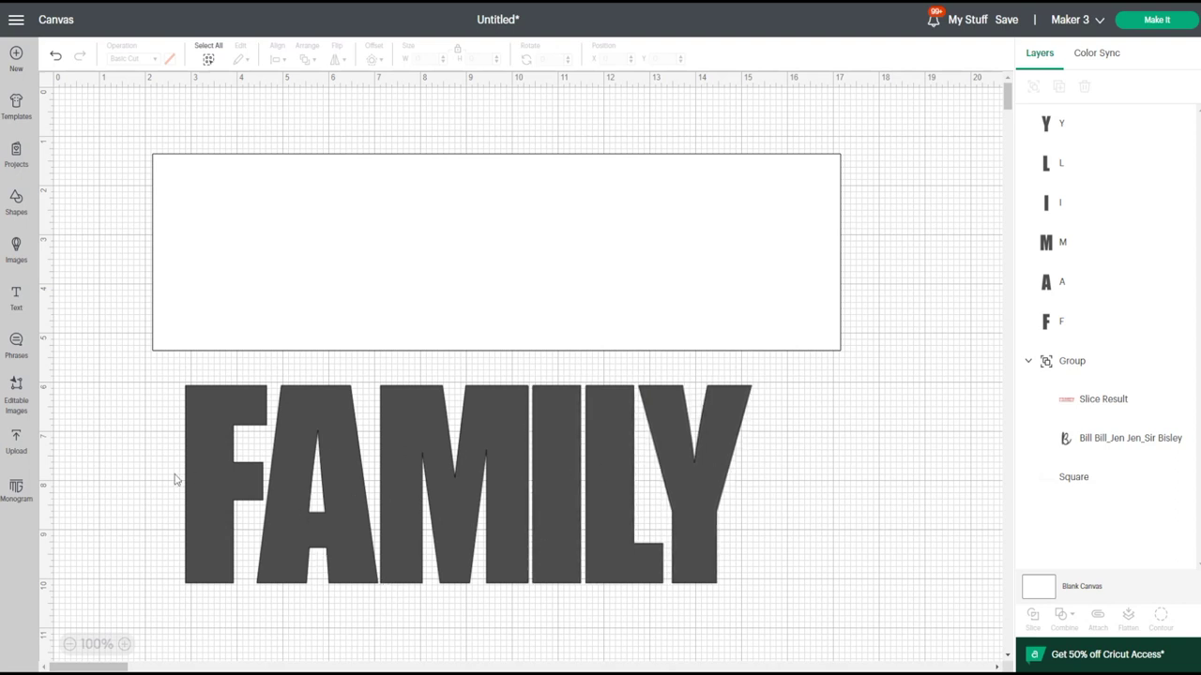
Marquee-select all FAMILY letters and weld them into one shape.
drag(113, 396, 796, 568)
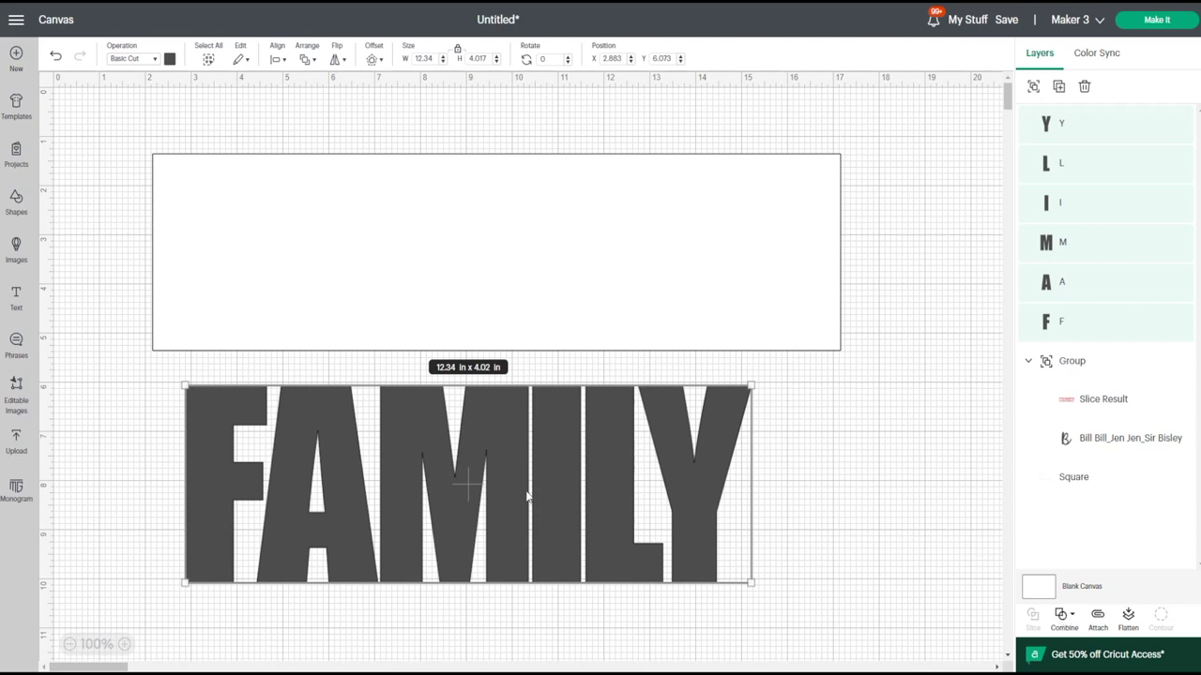
click(1071, 617)
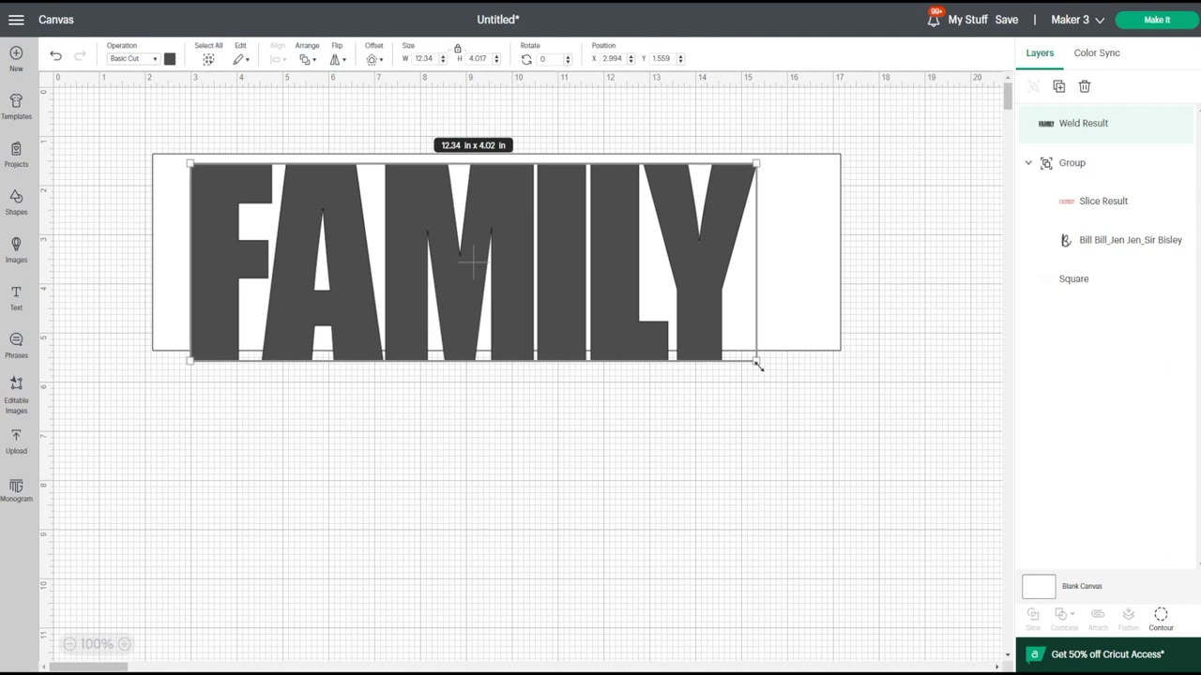
Unlock proportions and stretch FAMILY to about 14.12 x 3.67 in inside the rectangle.
drag(756, 360, 696, 322)
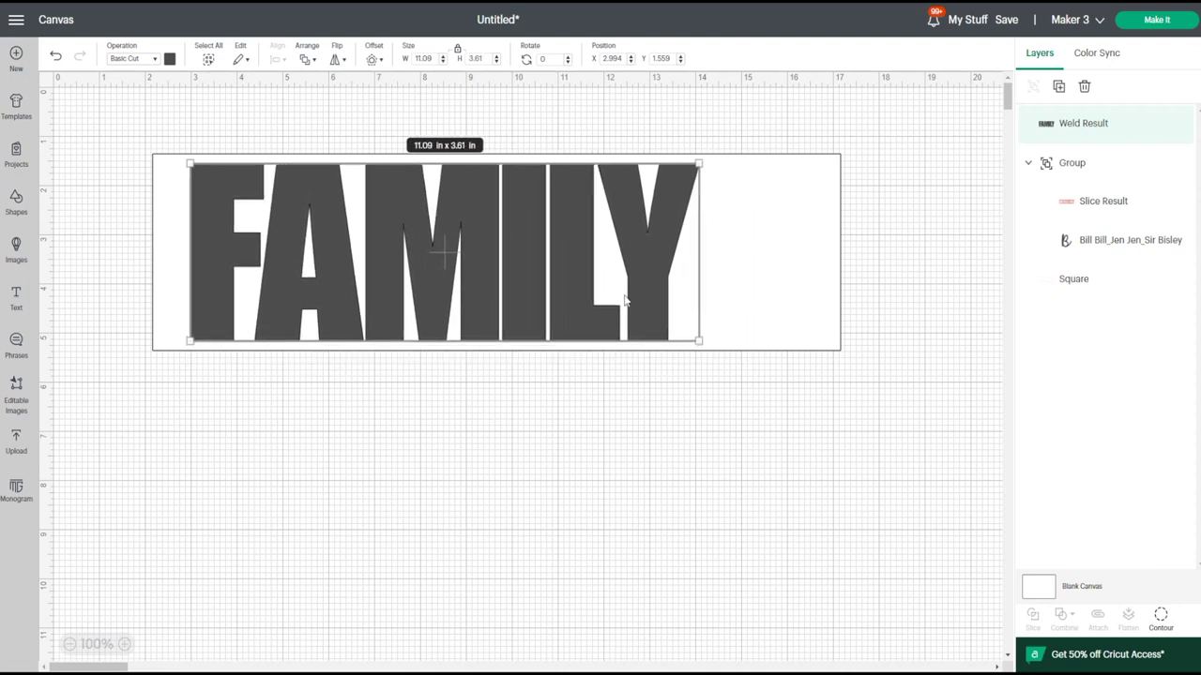
click(458, 51)
drag(698, 341, 832, 345)
drag(788, 294, 773, 282)
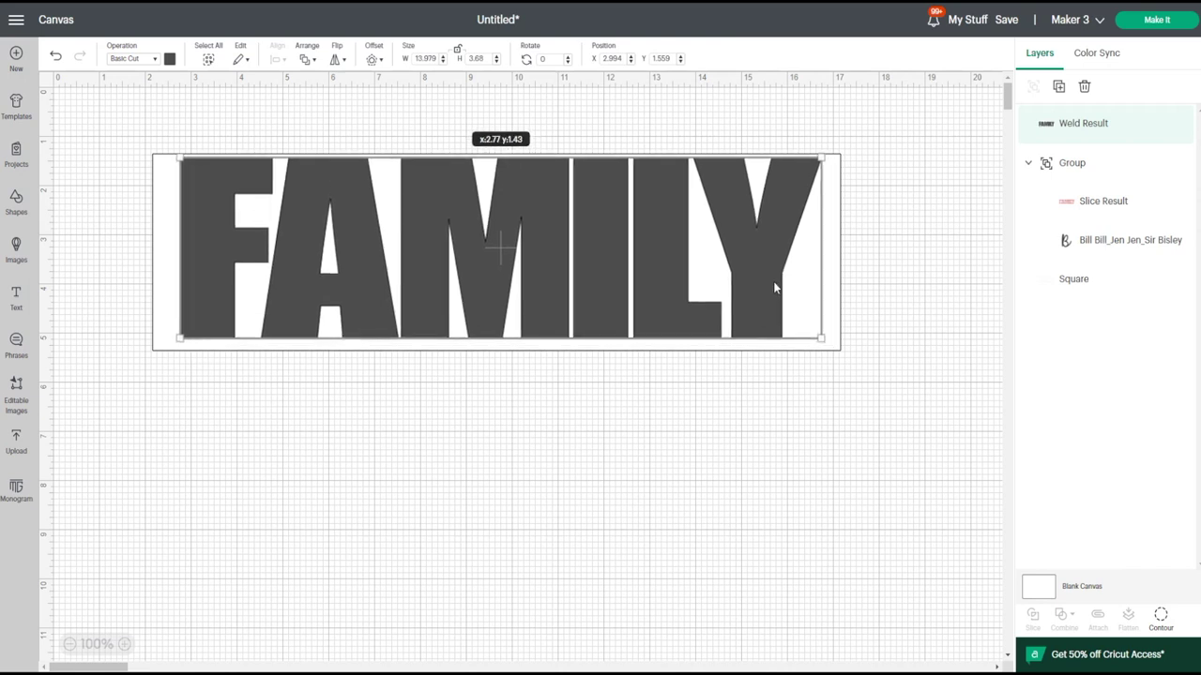
mouse_move(823, 338)
mouse_down()
mouse_move(834, 343)
mouse_move(815, 393)
mouse_move(740, 440)
mouse_move(809, 356)
mouse_move(839, 344)
mouse_up()
drag(780, 300, 776, 301)
click(737, 411)
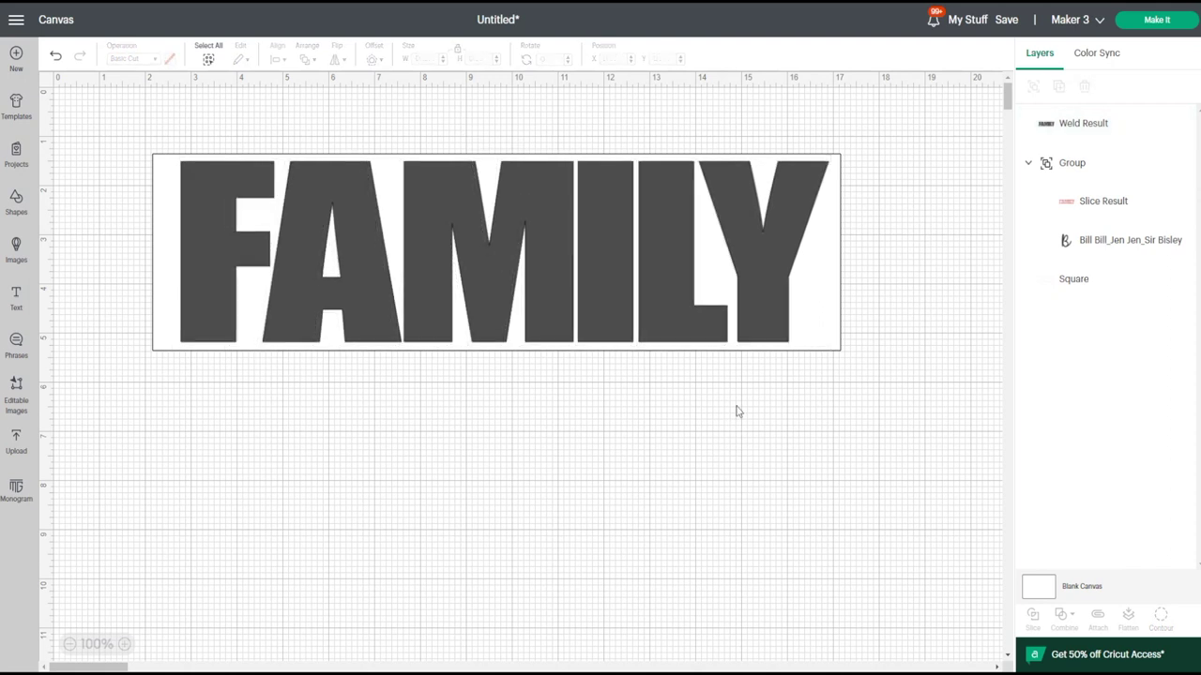
Colour the welded FAMILY shape lilac.
click(597, 230)
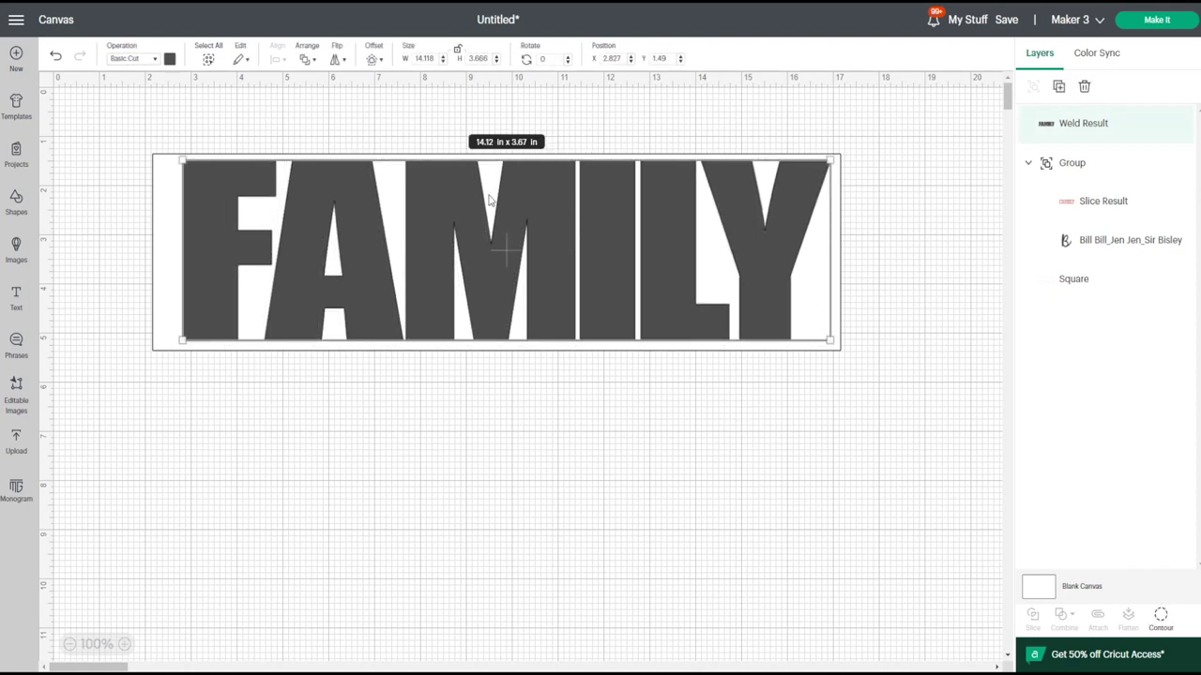
click(169, 59)
click(198, 141)
click(598, 399)
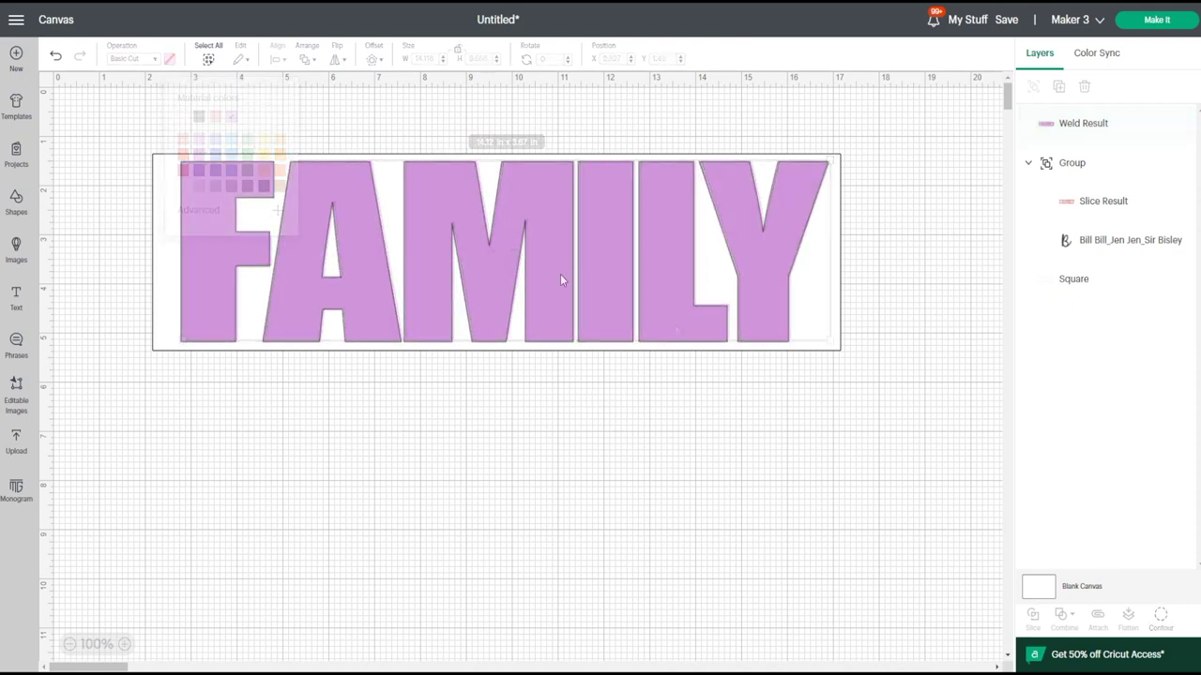
click(18, 305)
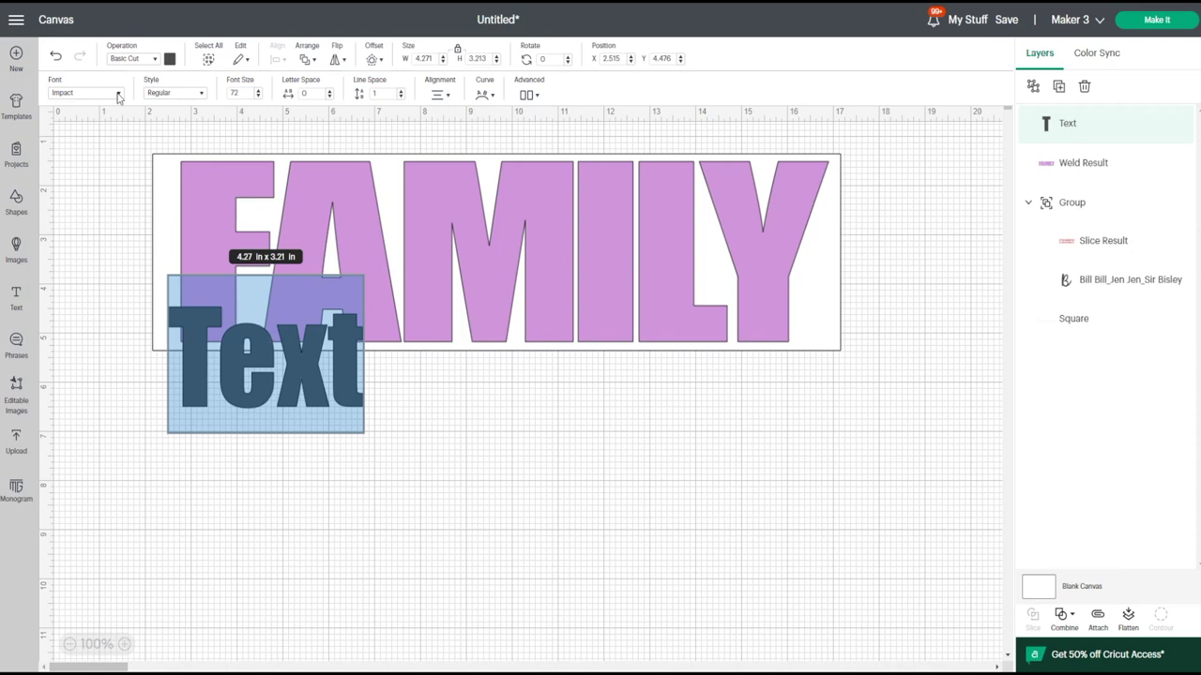
Search the system fonts for "I L" to list I Love Glitter.
click(116, 91)
text(IM)
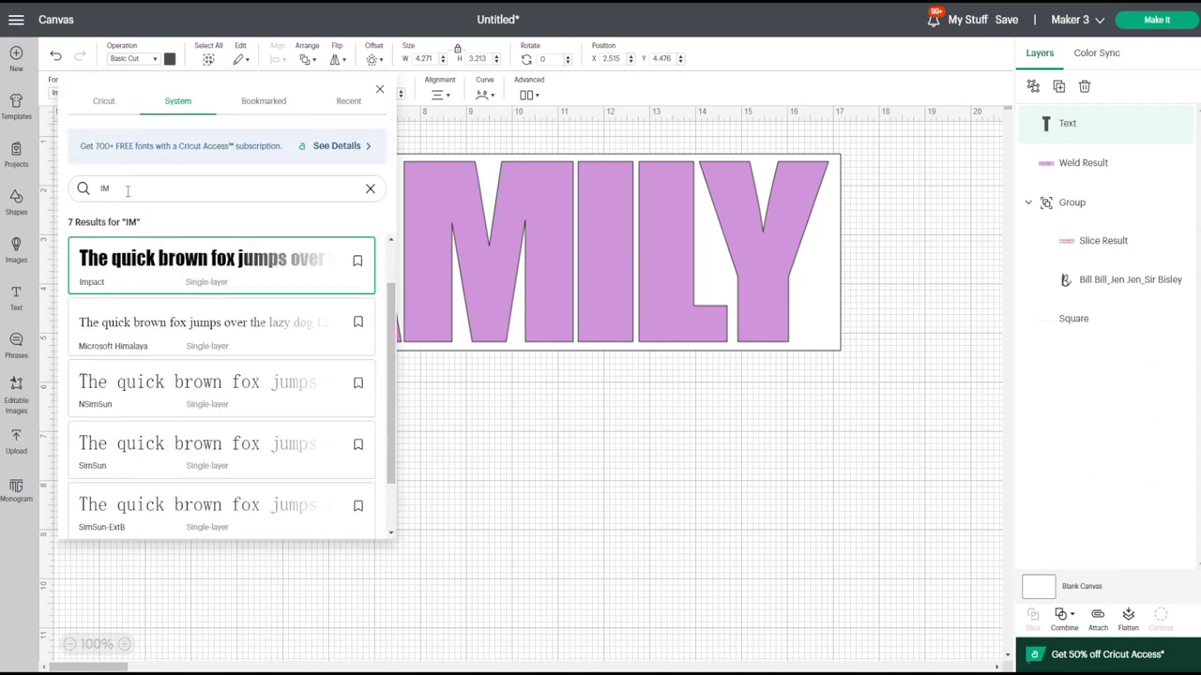
key(BackSpace)
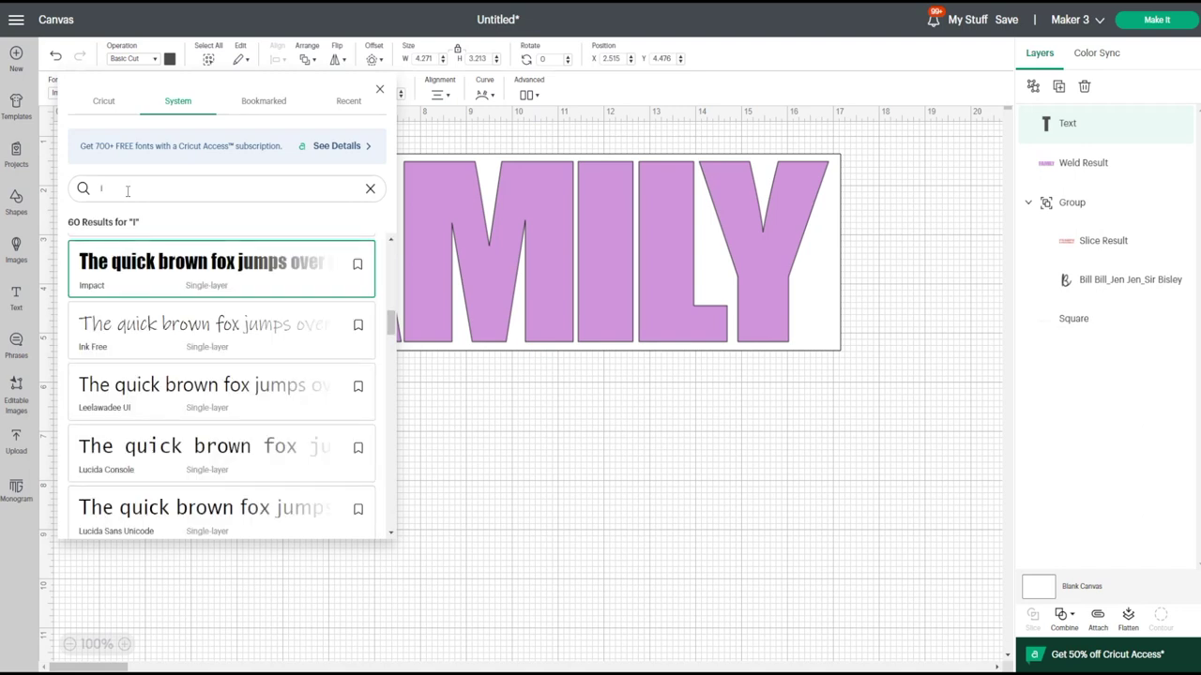
text(L)
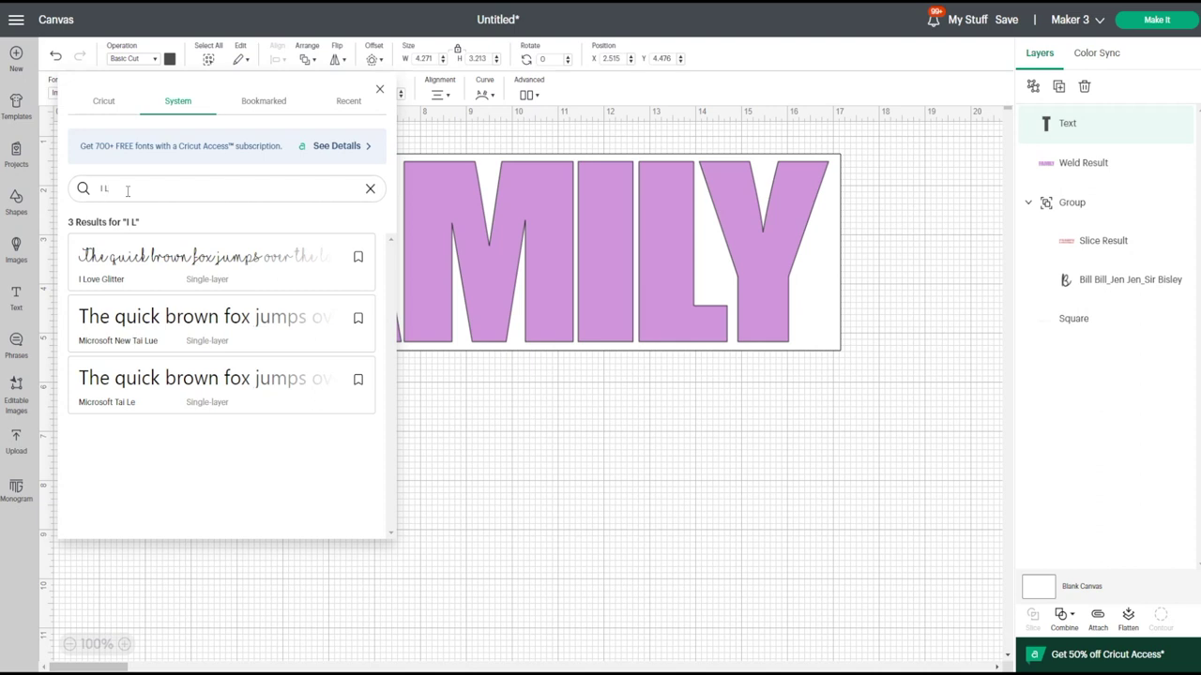
Apply I Love Glitter and type the family names joined by heart swashes, dropping the trailing heart.
click(188, 263)
key(BackSpace)
key(BackSpace)
key(BackSpace)
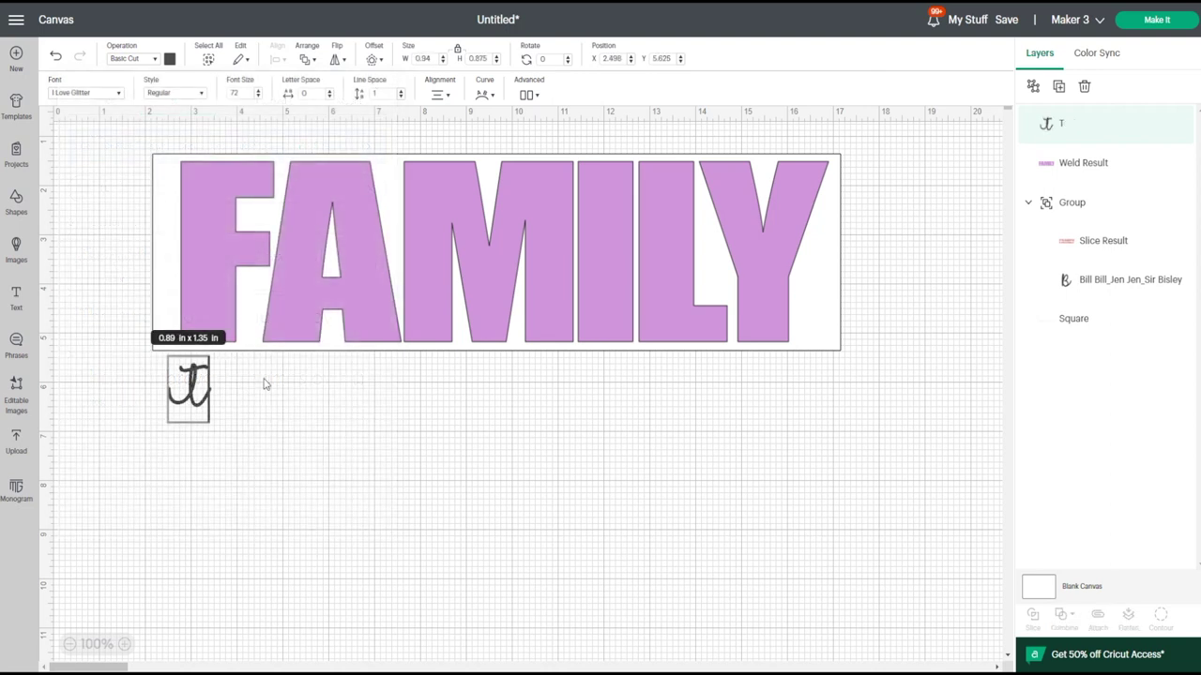
key(BackSpace)
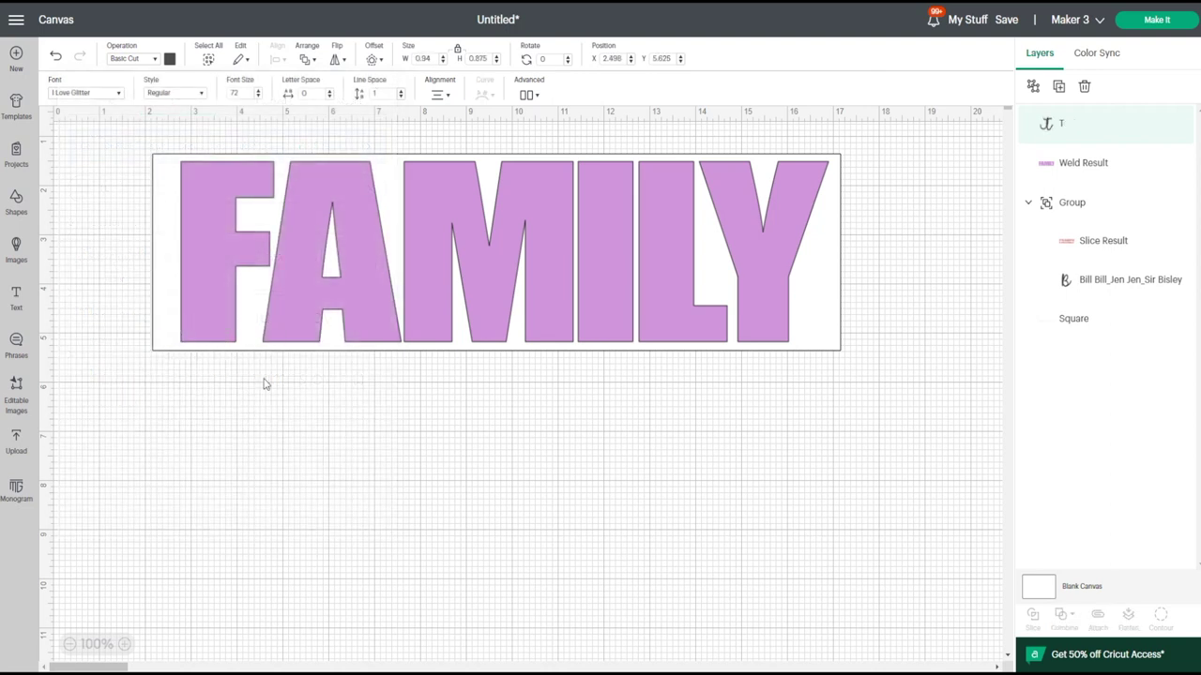
text(BillBill)
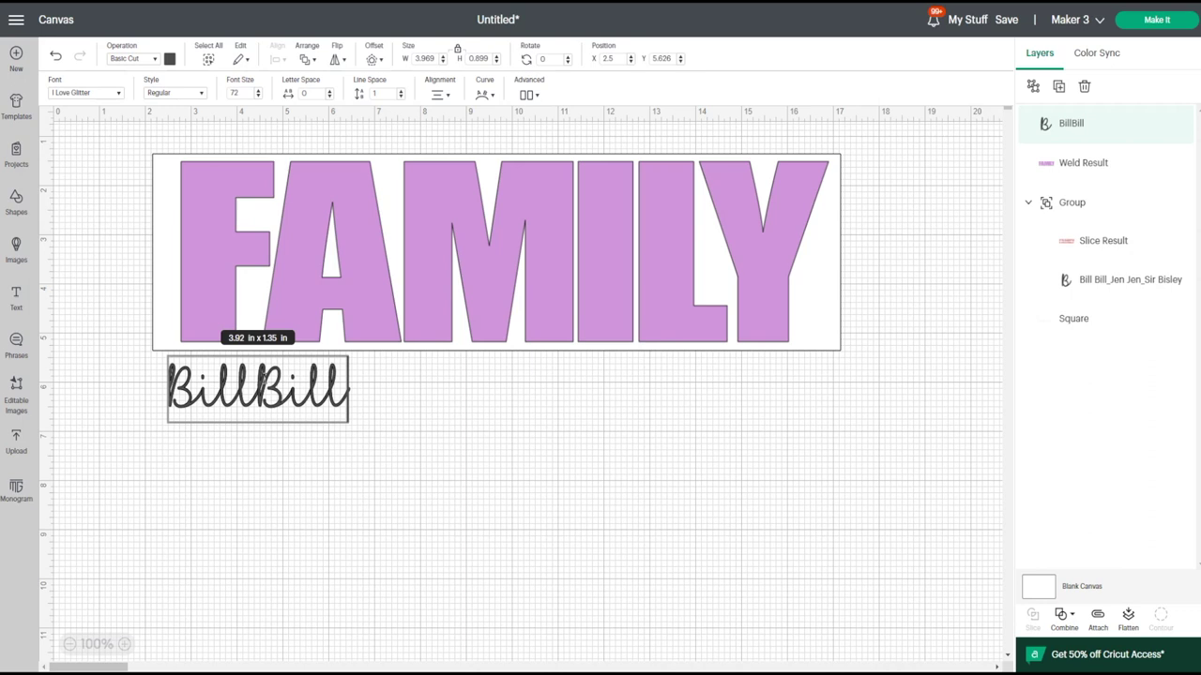
text(_)
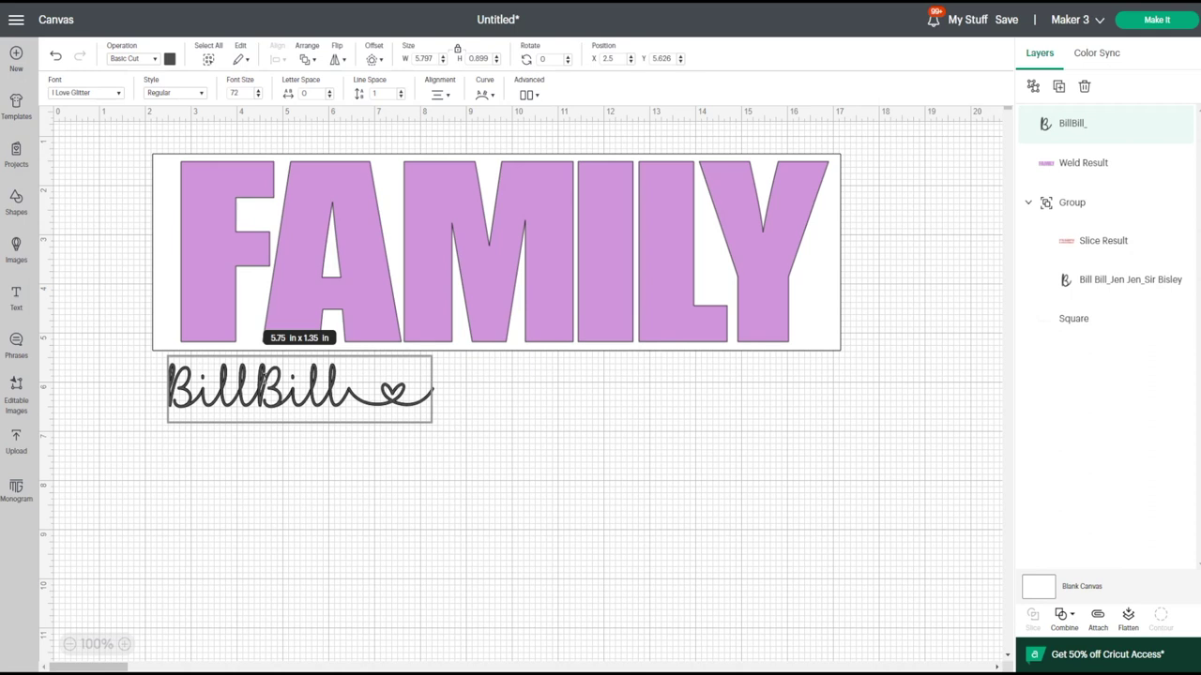
text(JenJen_Sir Bisley)
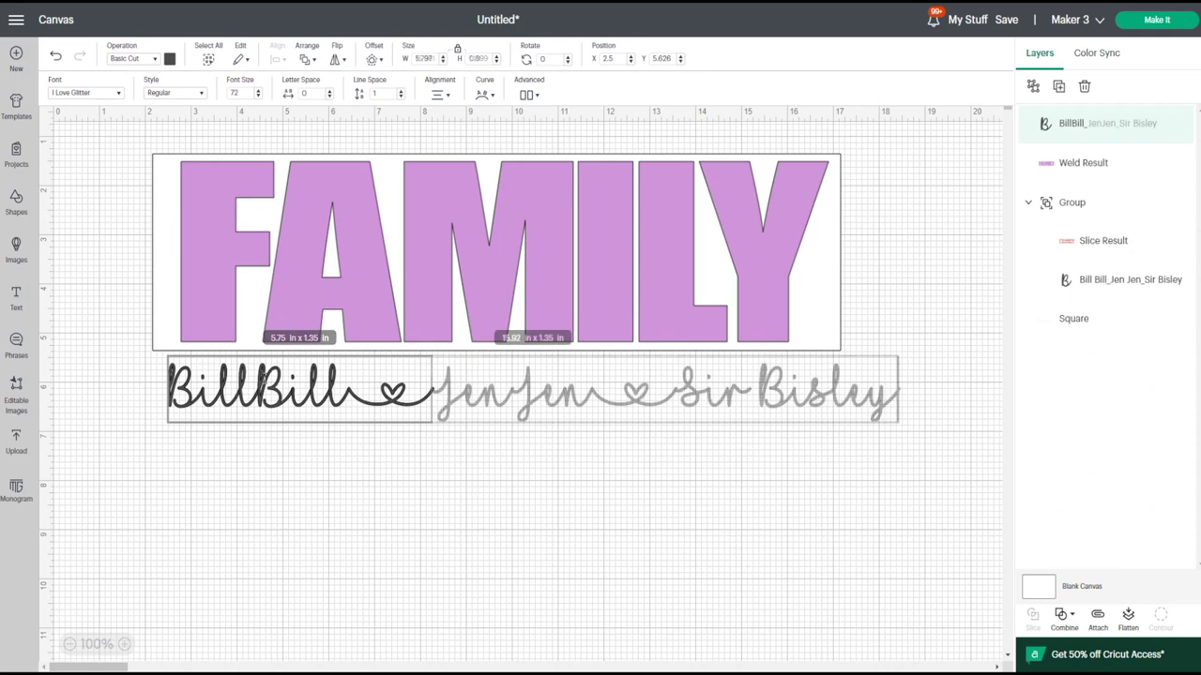
text(♥)
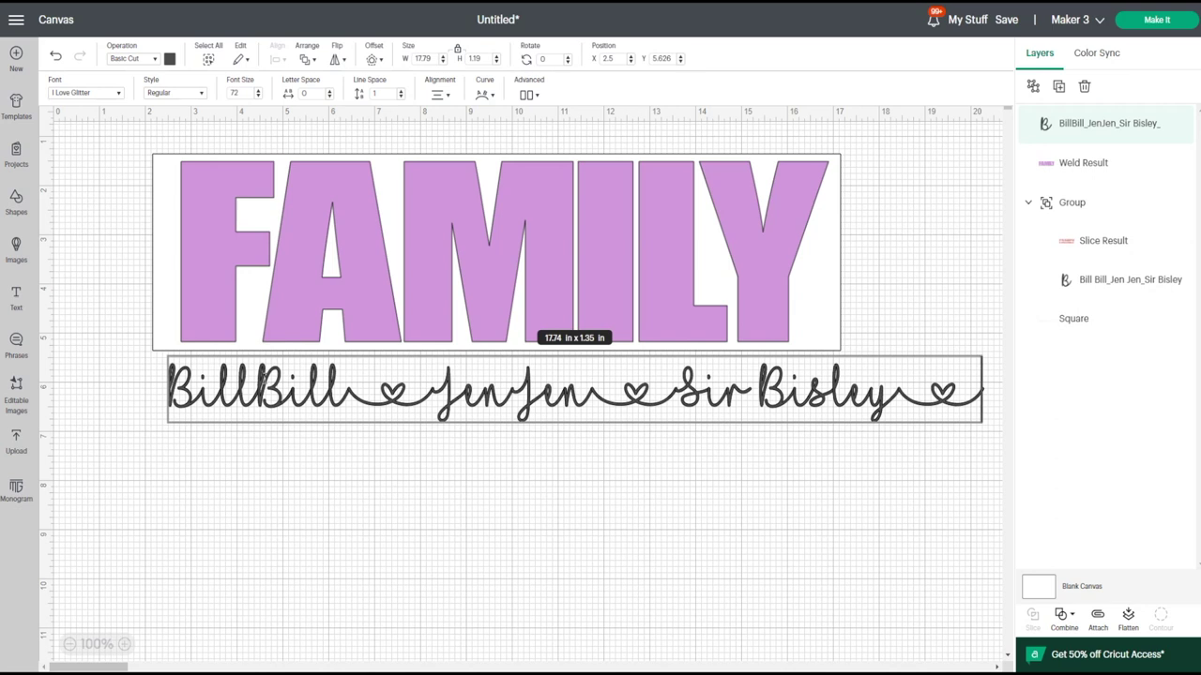
key(BackSpace)
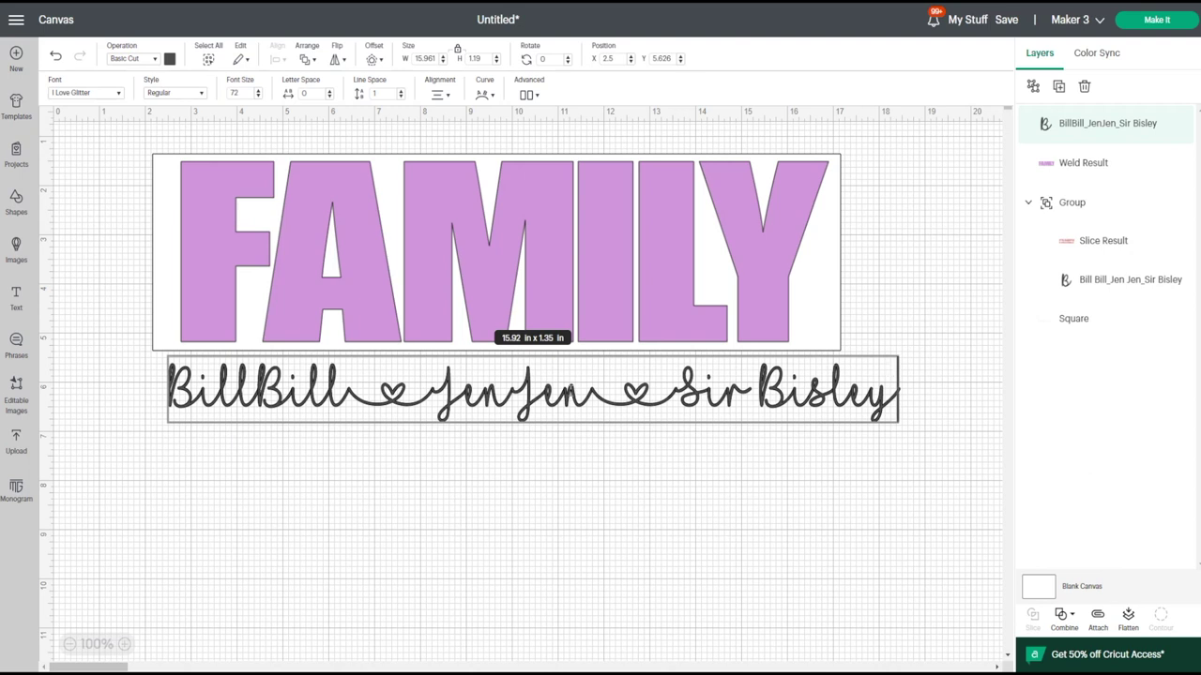
Unlock proportions and resize the names line to 12.739 x 1.176 in below FAMILY.
drag(567, 401, 564, 266)
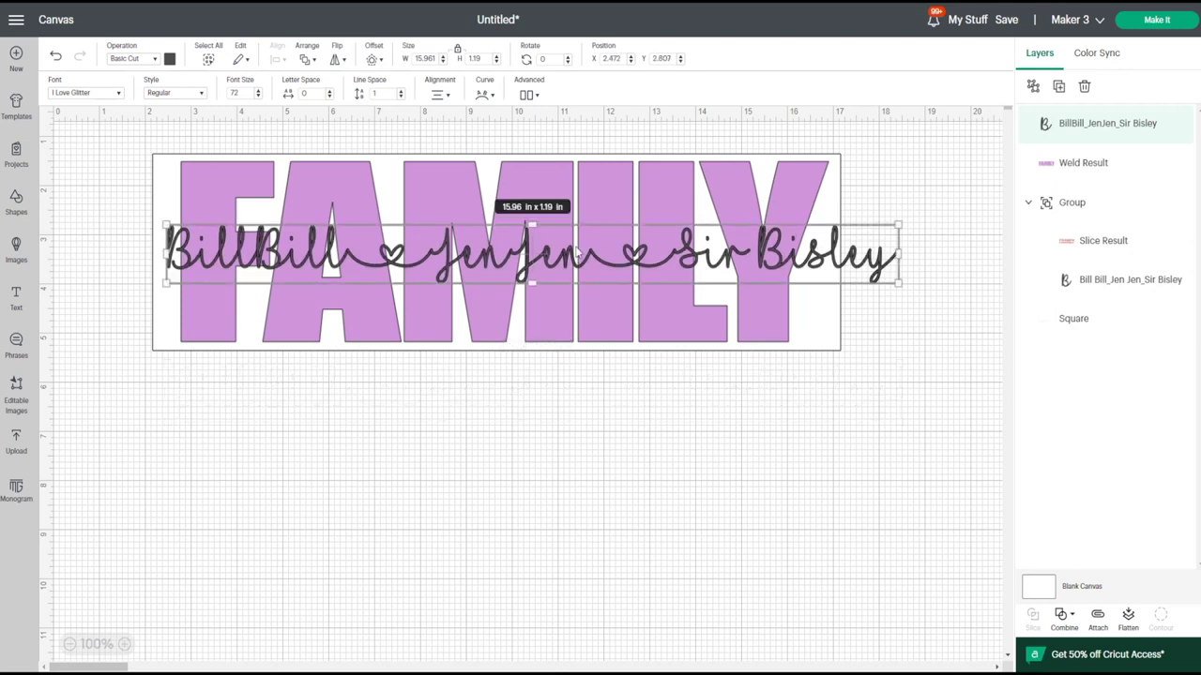
click(457, 50)
drag(896, 282, 758, 295)
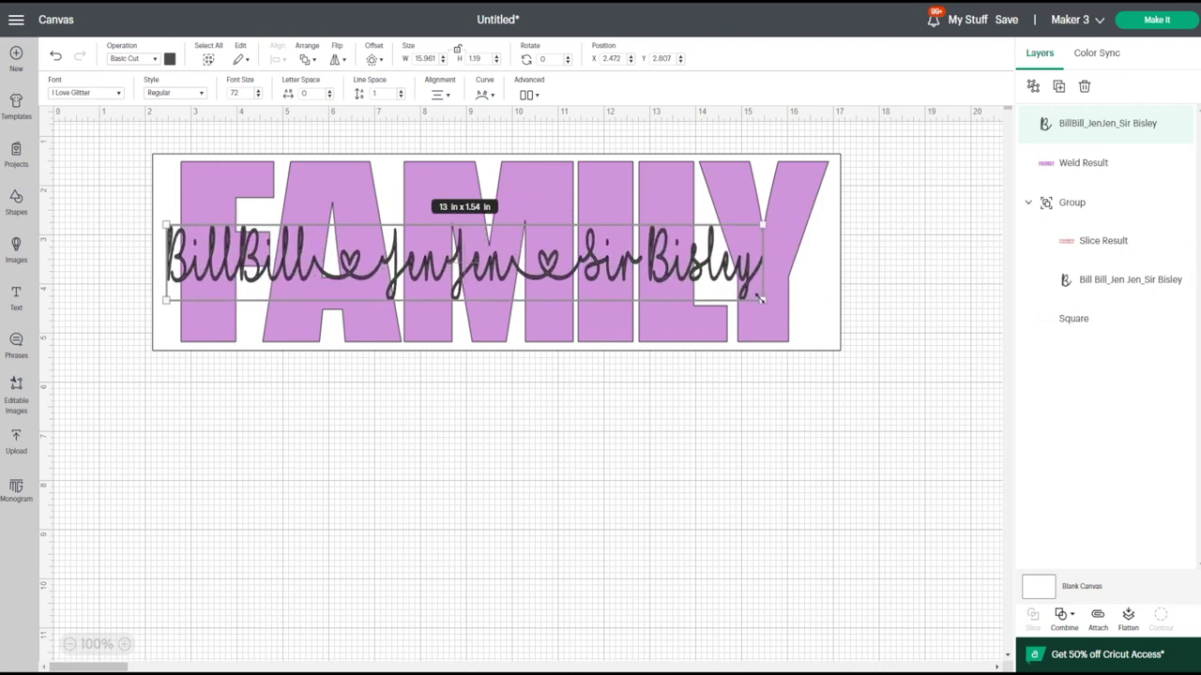
drag(528, 272, 549, 270)
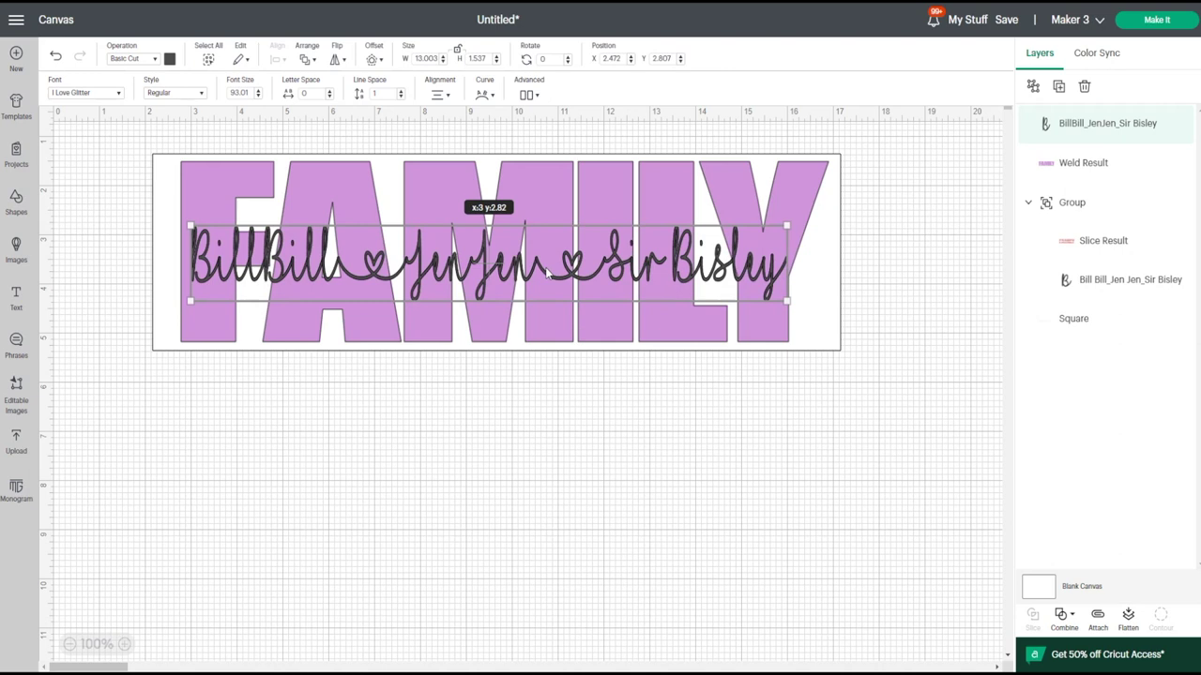
drag(786, 302, 825, 289)
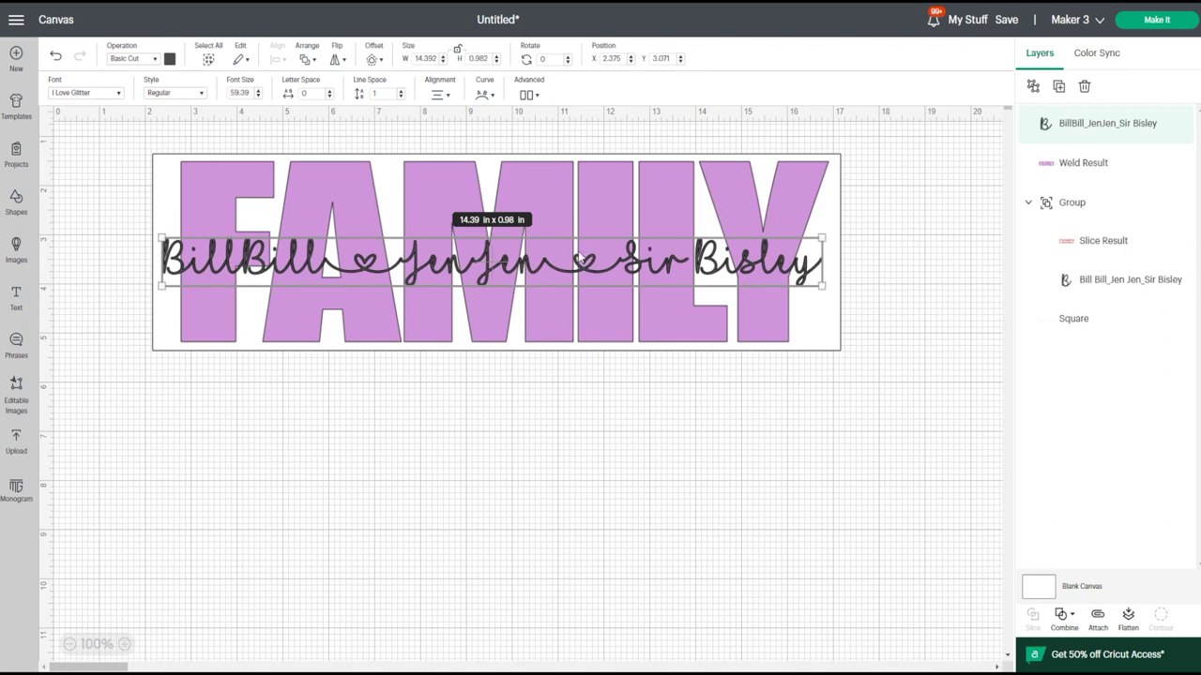
drag(592, 279, 615, 280)
drag(845, 287, 767, 297)
drag(650, 285, 645, 271)
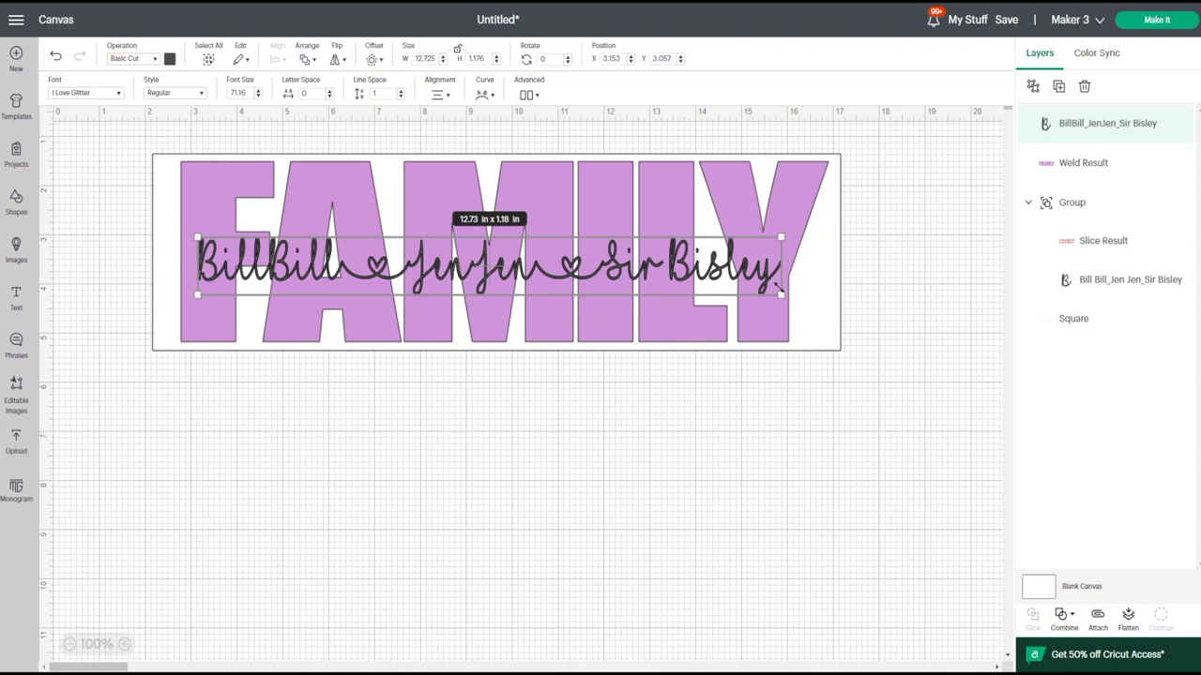
drag(780, 295, 725, 486)
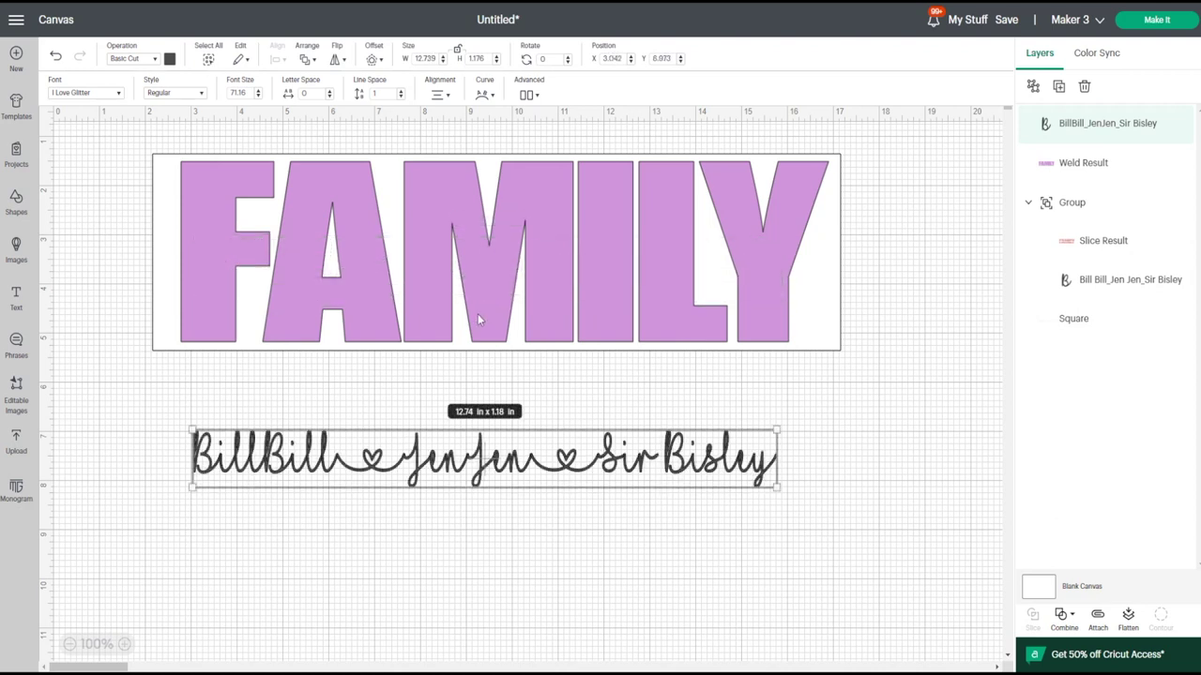
click(459, 49)
Apply a 0.125 in welded, rounded offset behind the names, creating the Offset_result layer.
click(374, 59)
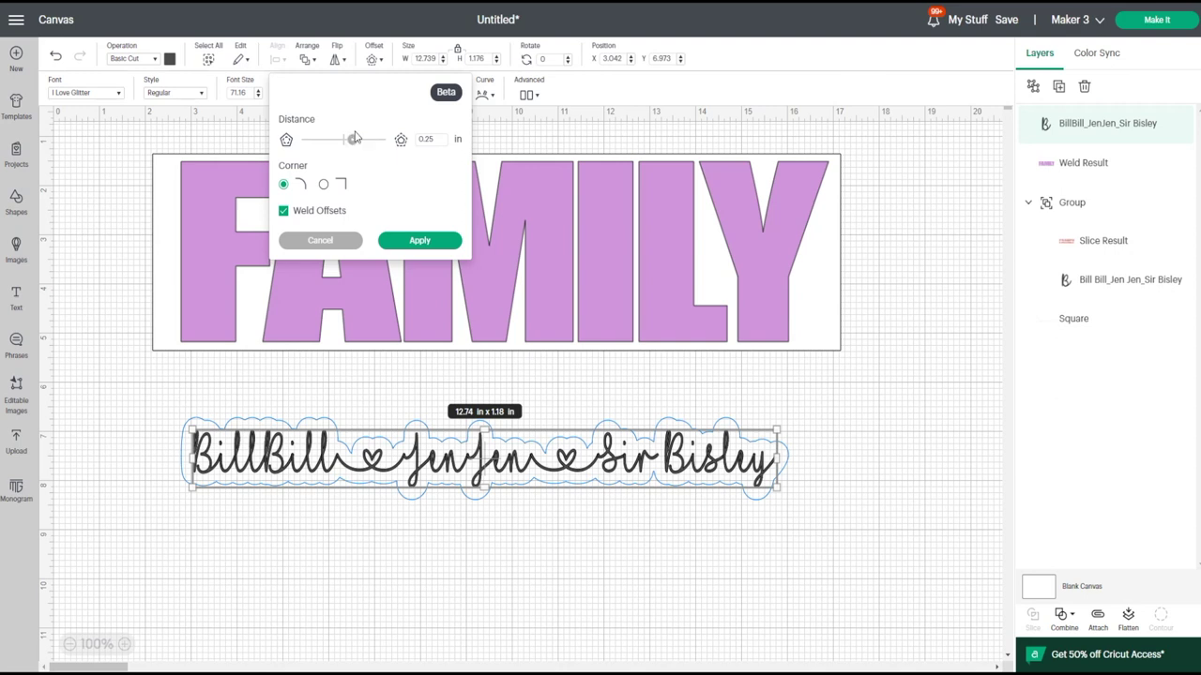
drag(356, 145, 350, 145)
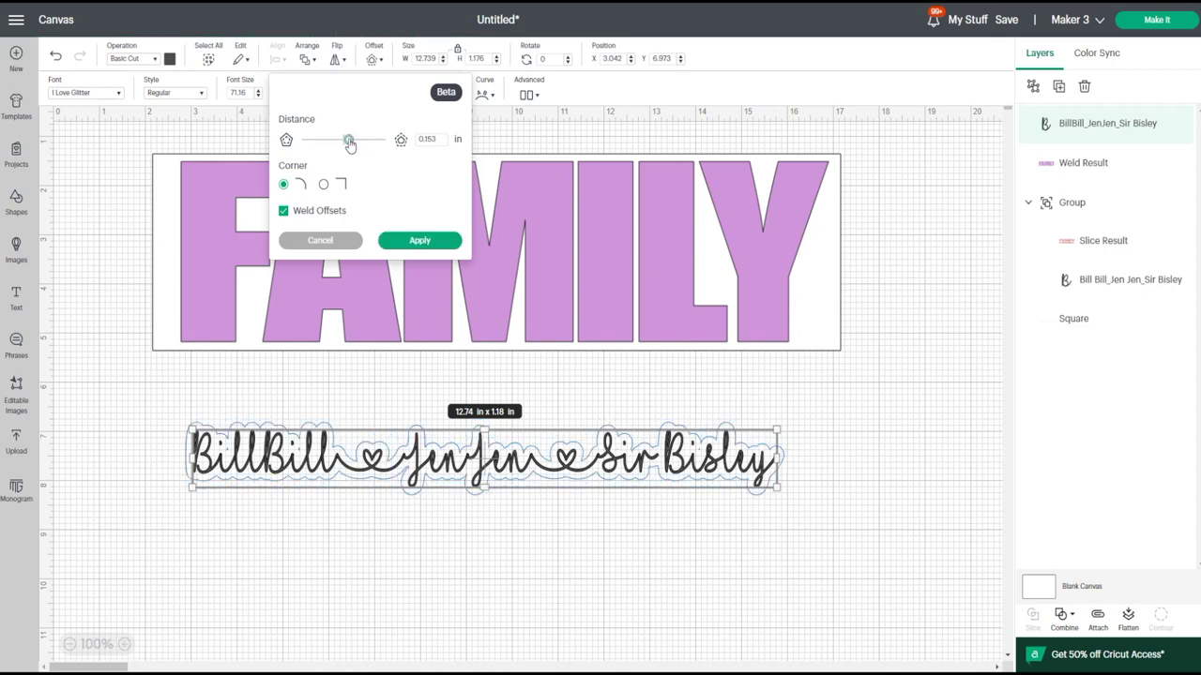
drag(350, 144, 348, 145)
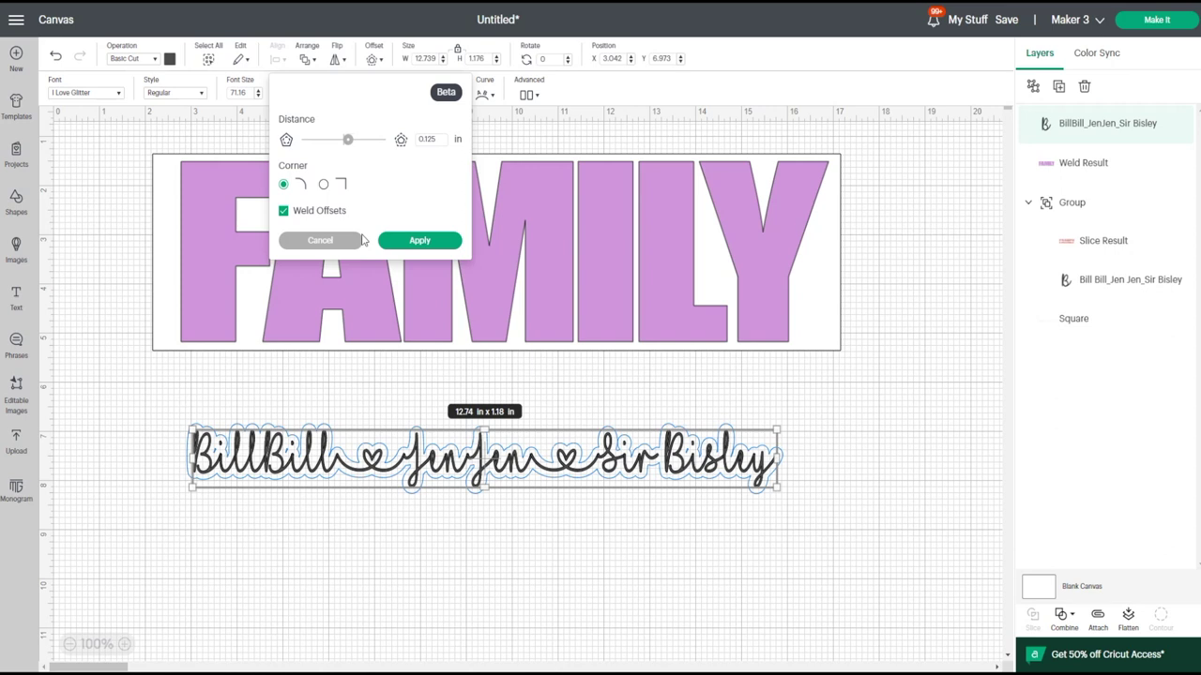
click(420, 241)
Colour the Offset_result outline light grey, hide its inner contours, then box-select it with the names.
click(170, 59)
click(204, 186)
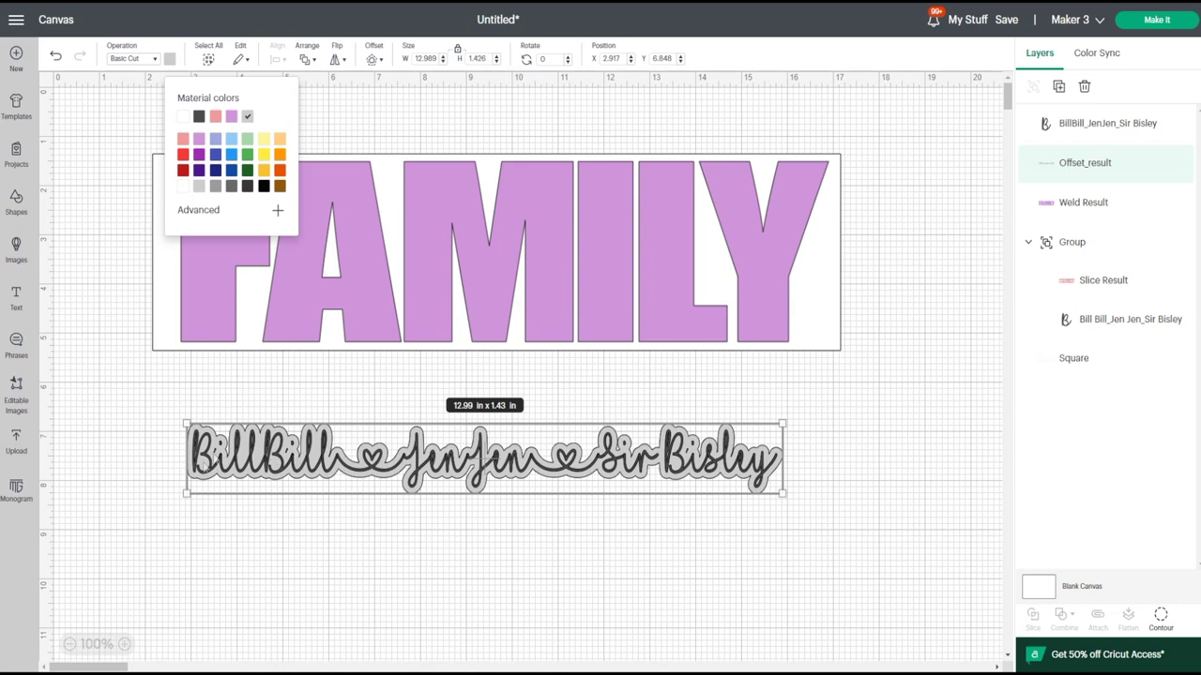
click(1162, 619)
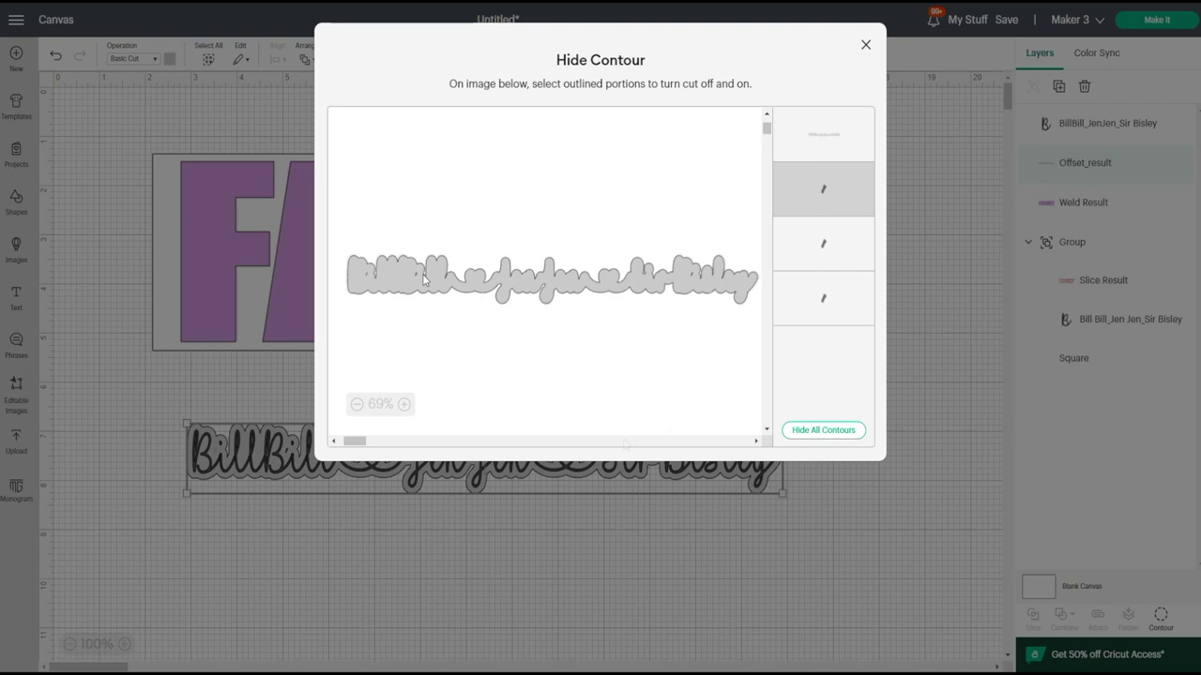
click(695, 280)
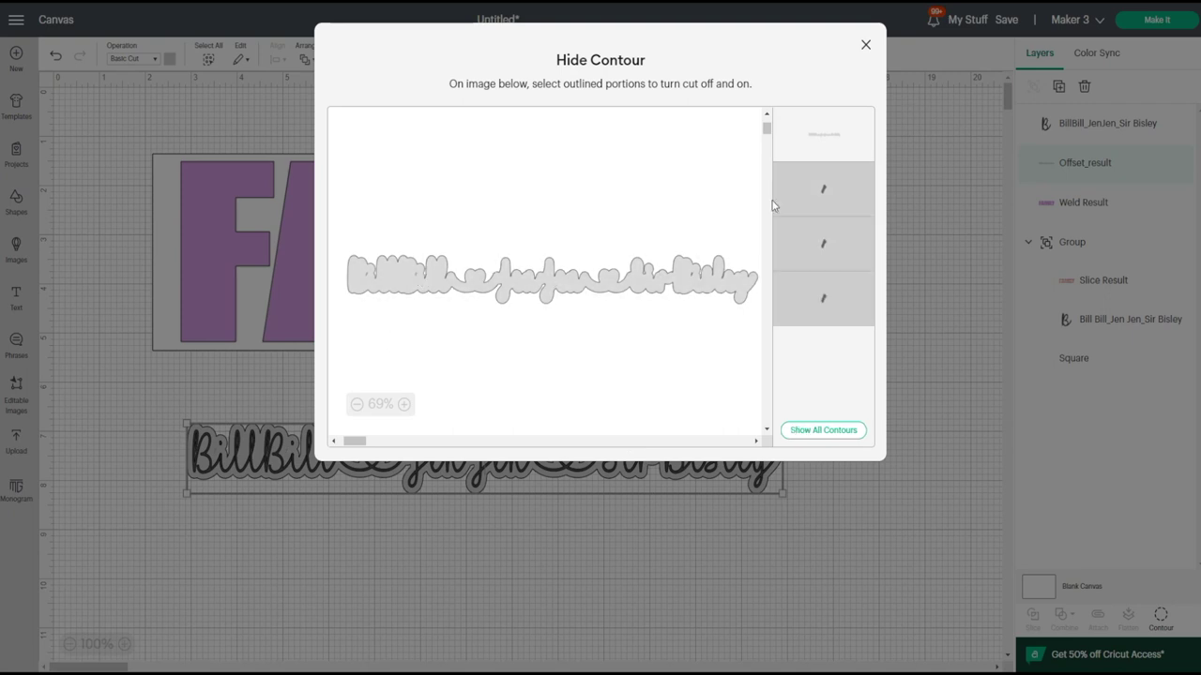
click(867, 45)
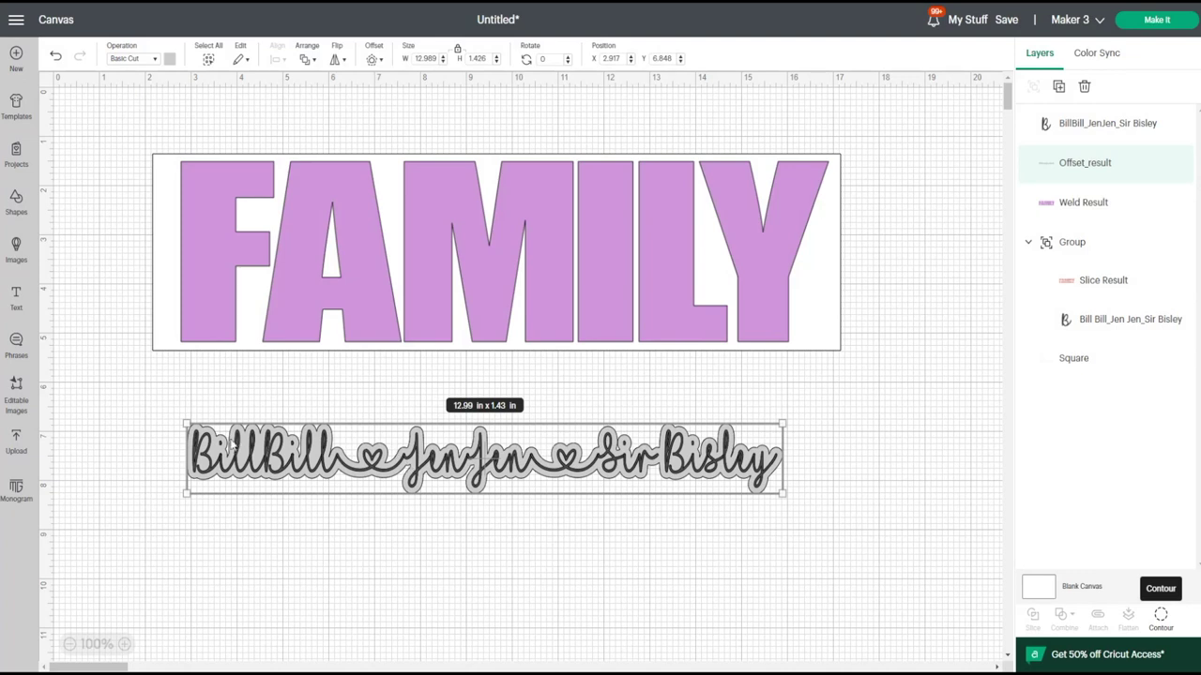
click(340, 577)
drag(241, 547, 807, 438)
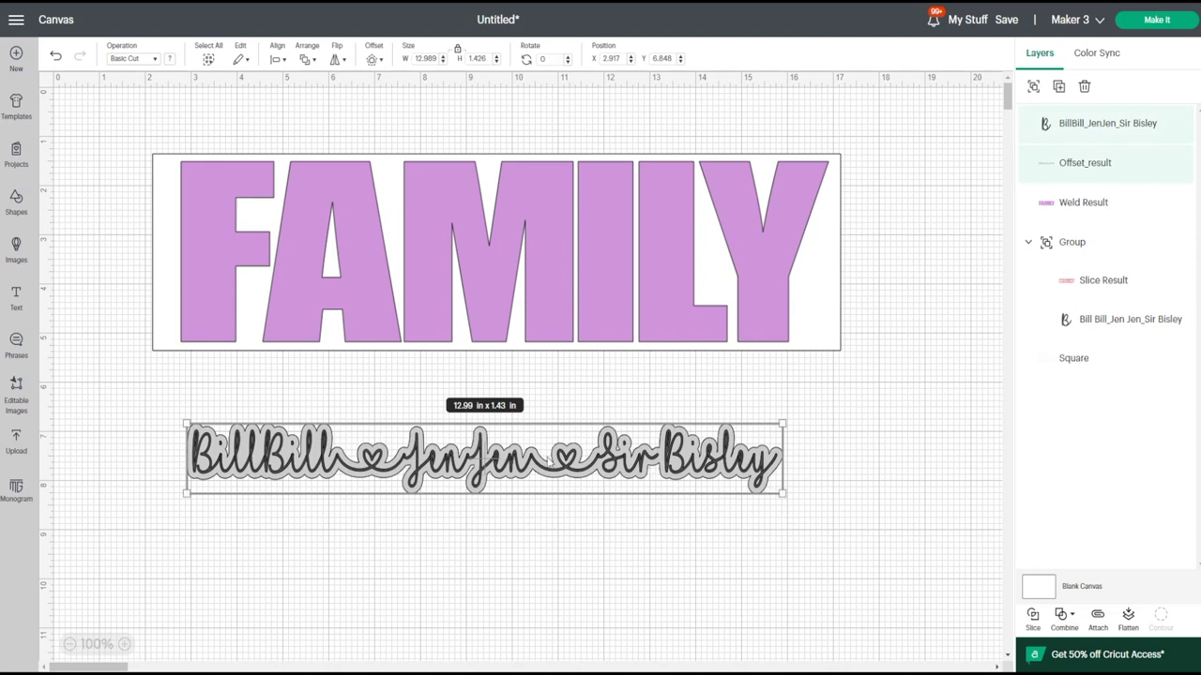
Group the names with their grey outline, move them onto FAMILY, and delete the white background rectangle.
click(1031, 87)
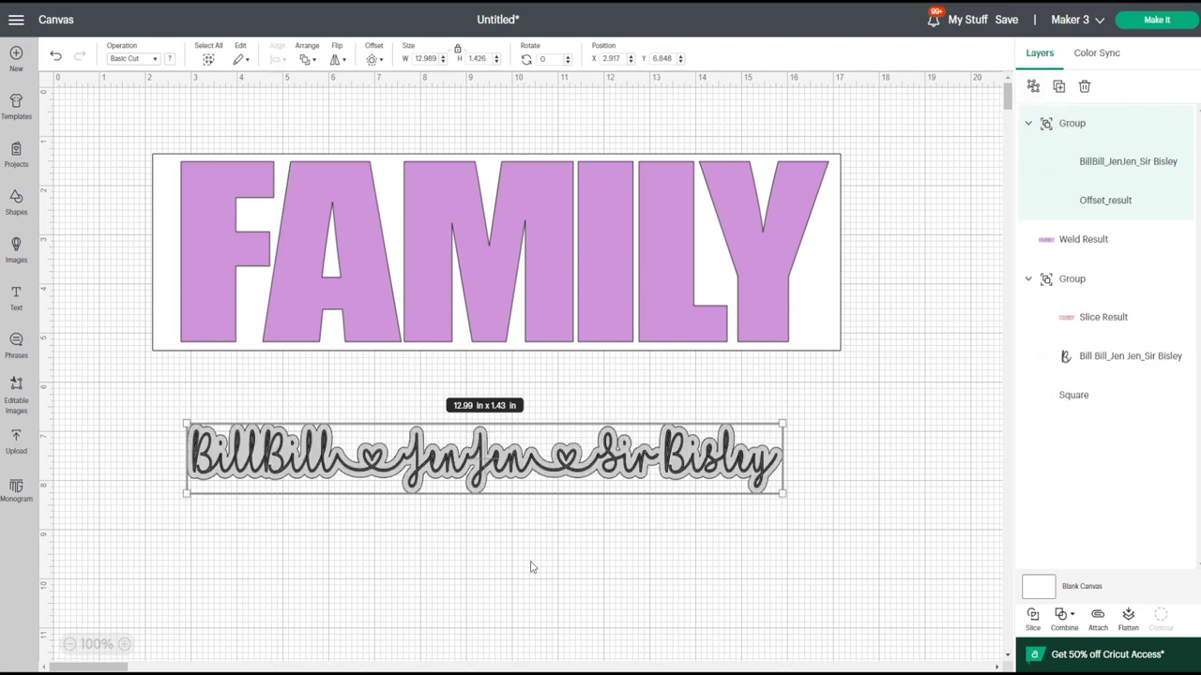
drag(499, 478, 518, 273)
click(835, 341)
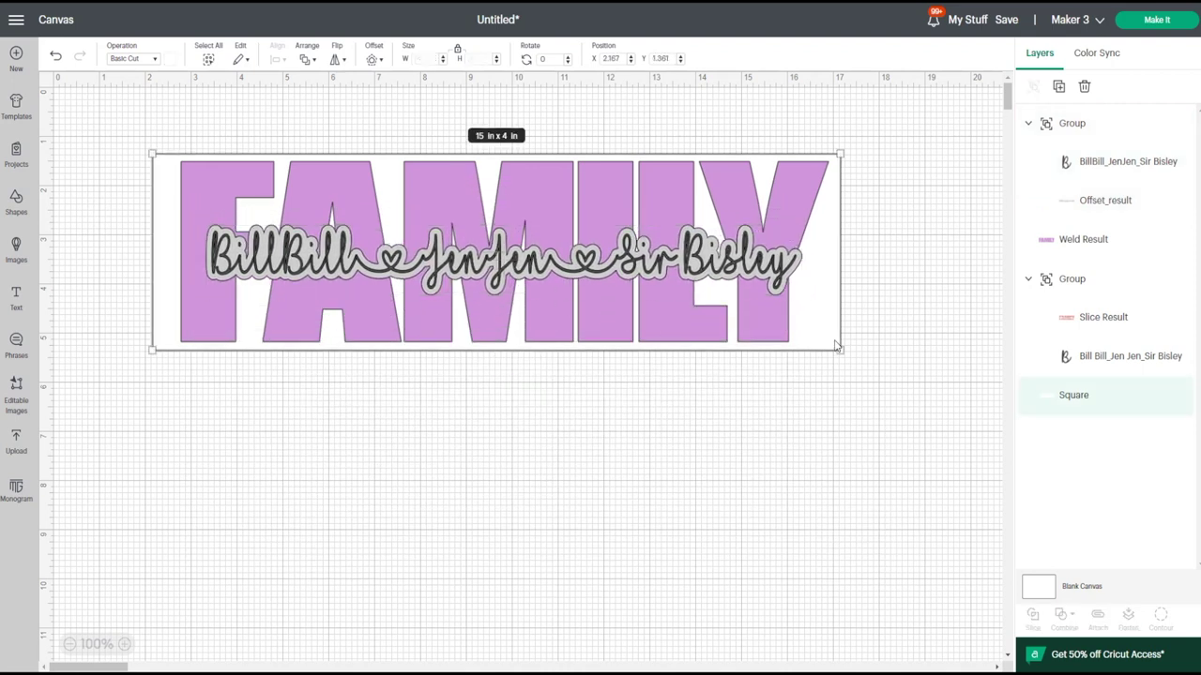
drag(830, 310, 825, 606)
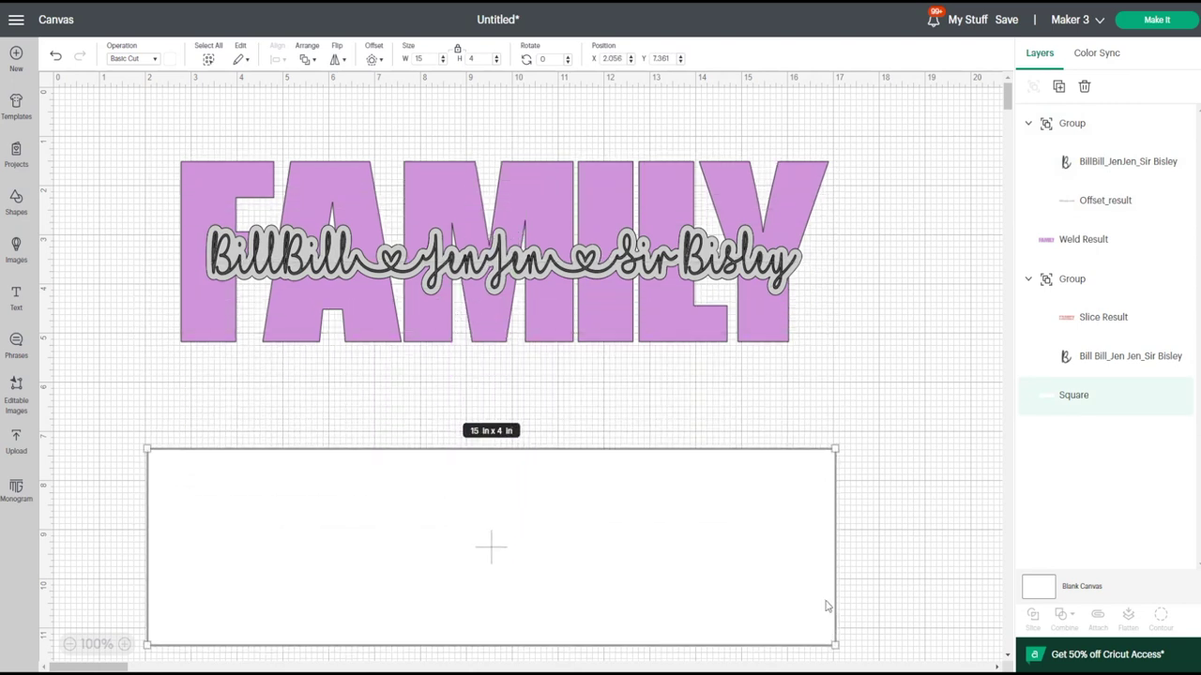
key(Delete)
Centre the name group on the FAMILY word using Align > Center.
drag(142, 134, 791, 411)
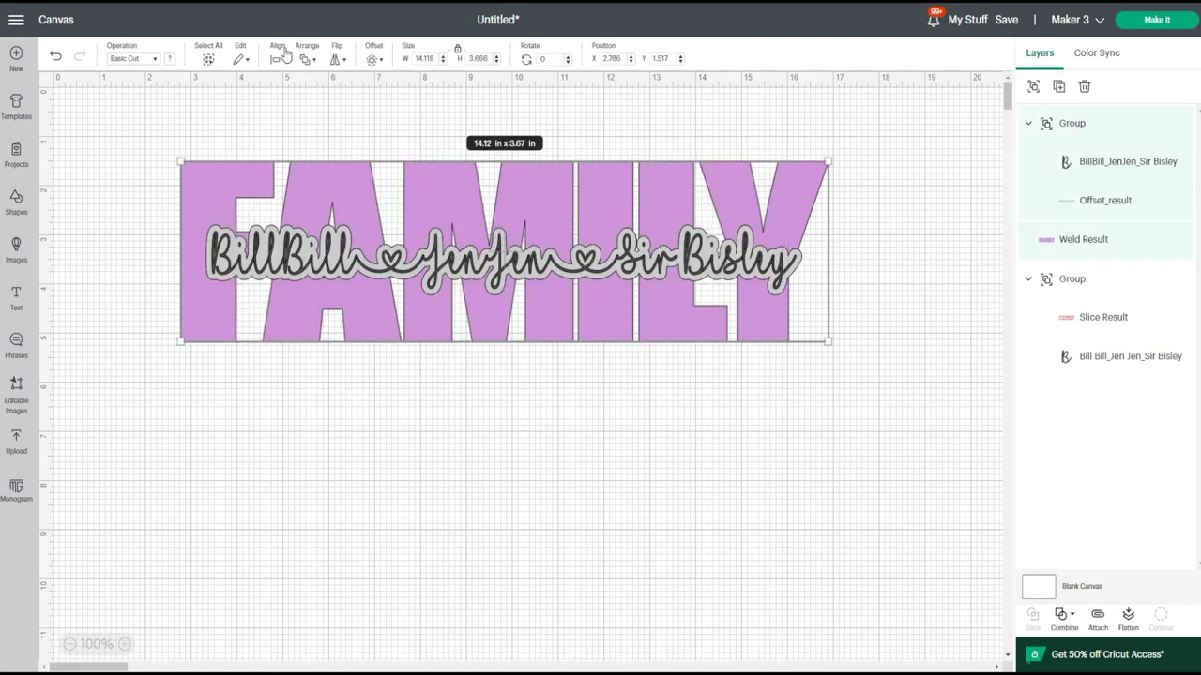
click(278, 55)
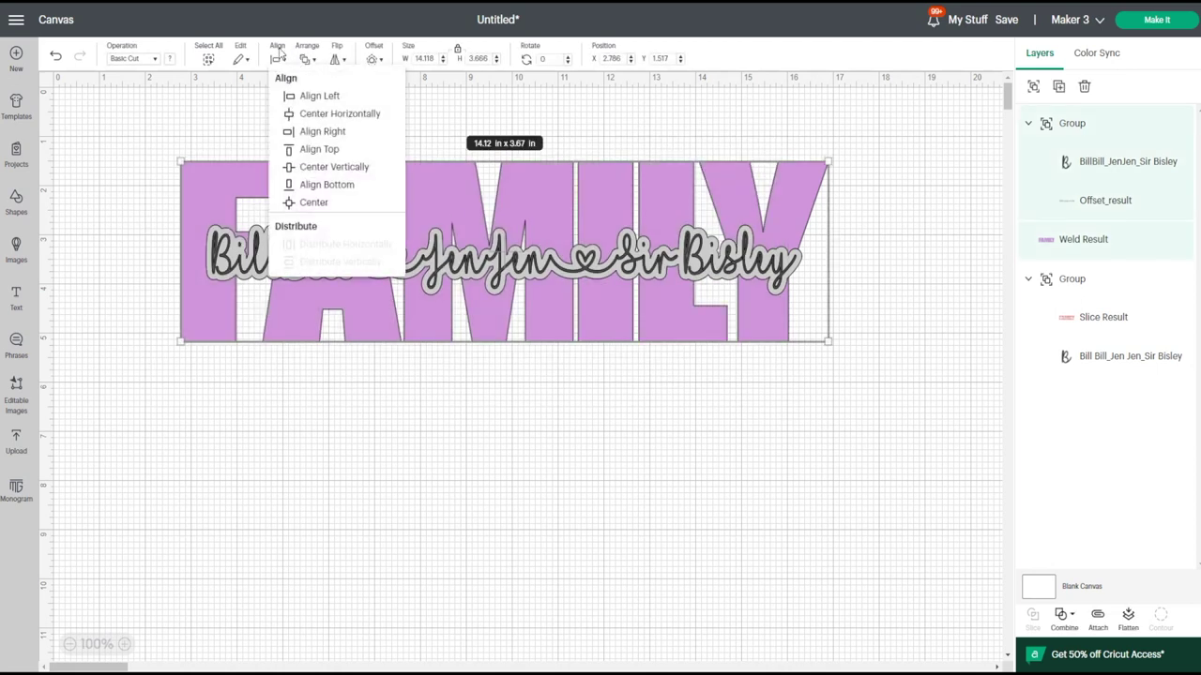
click(313, 202)
click(663, 515)
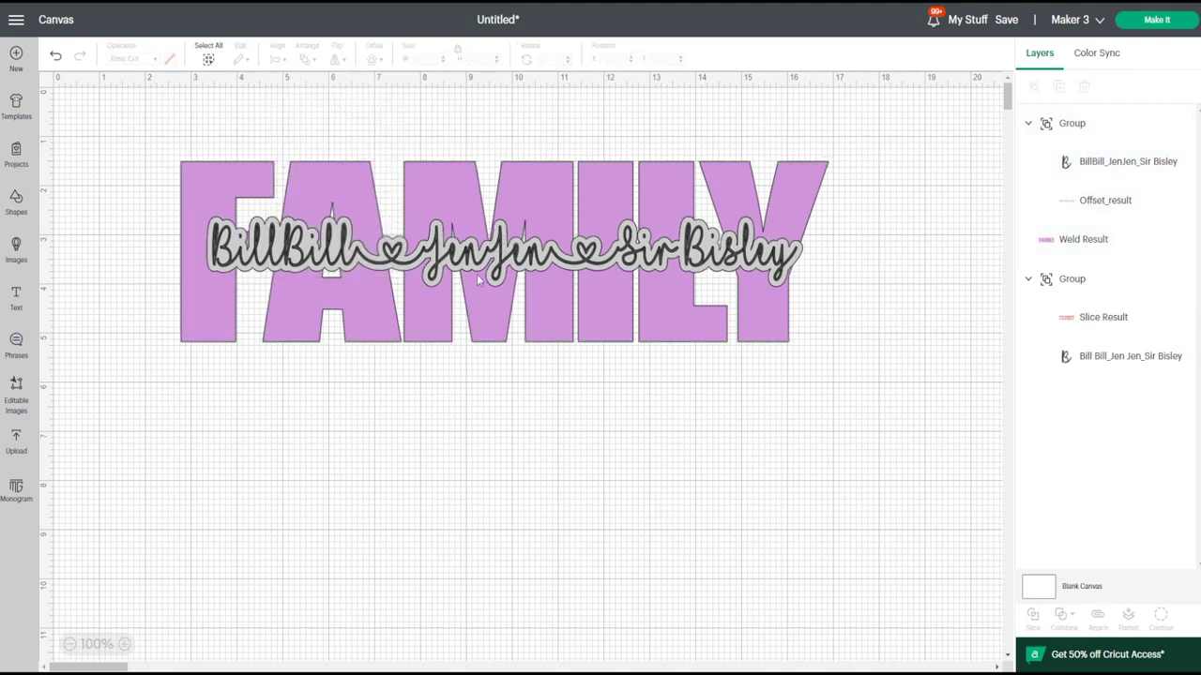
Nudge the name group three steps left and one down to fine-tune it over FAMILY.
click(670, 253)
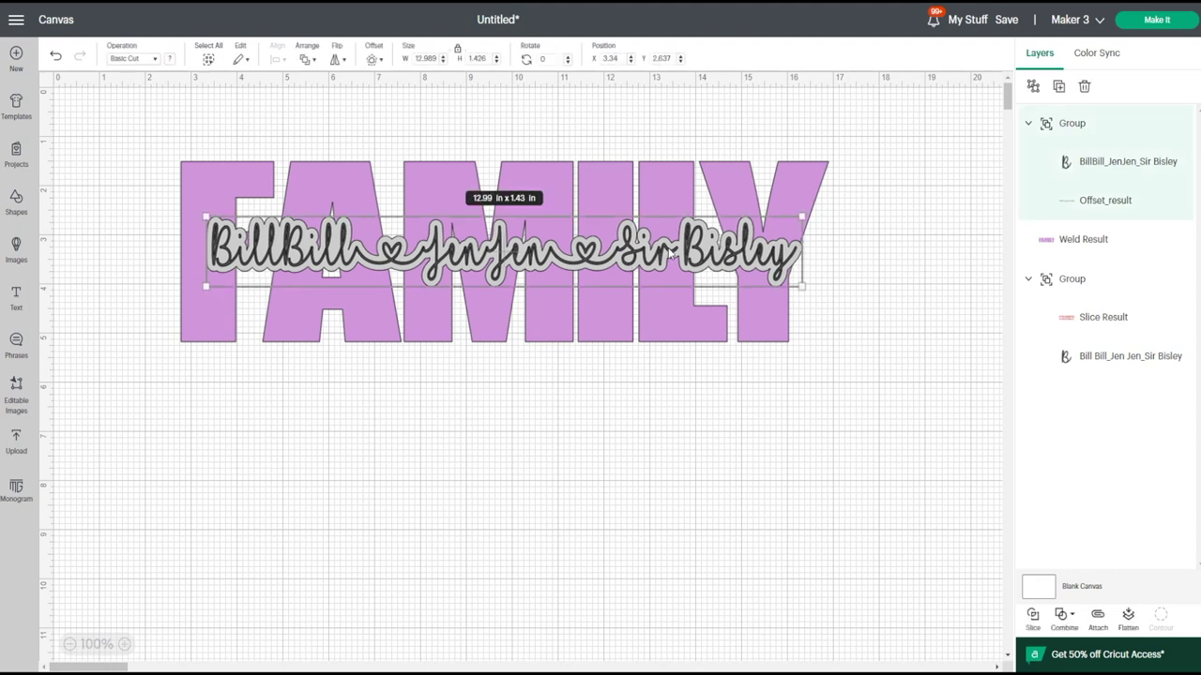
key(Left)
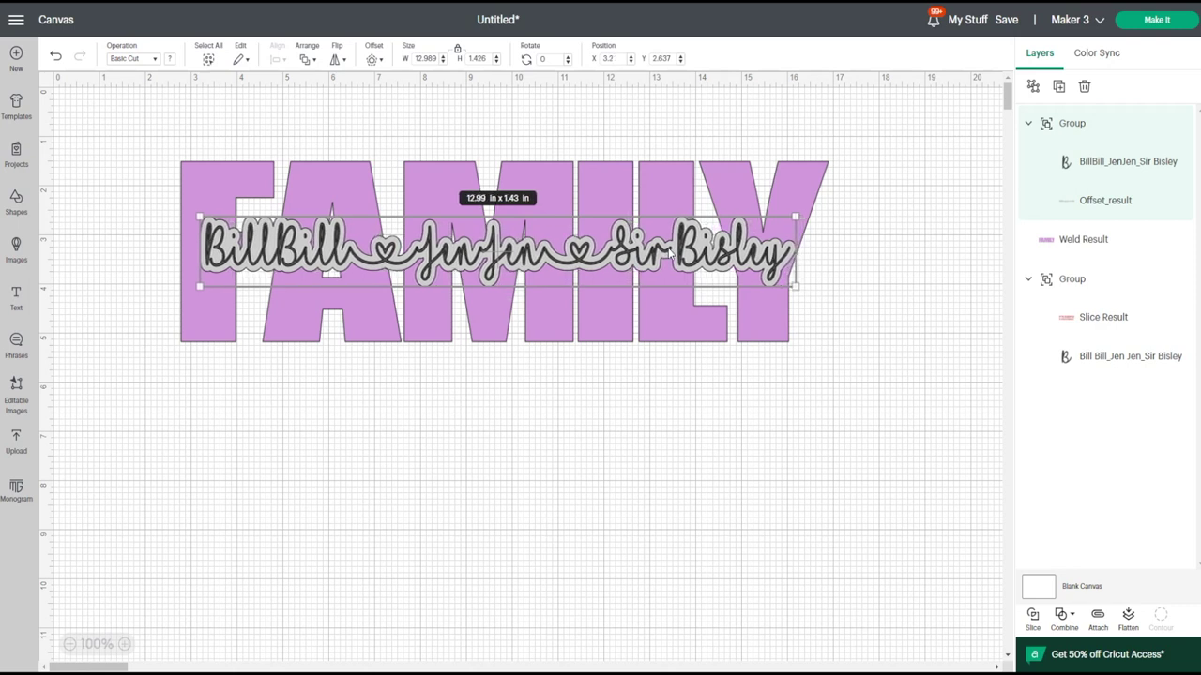
key(Left)
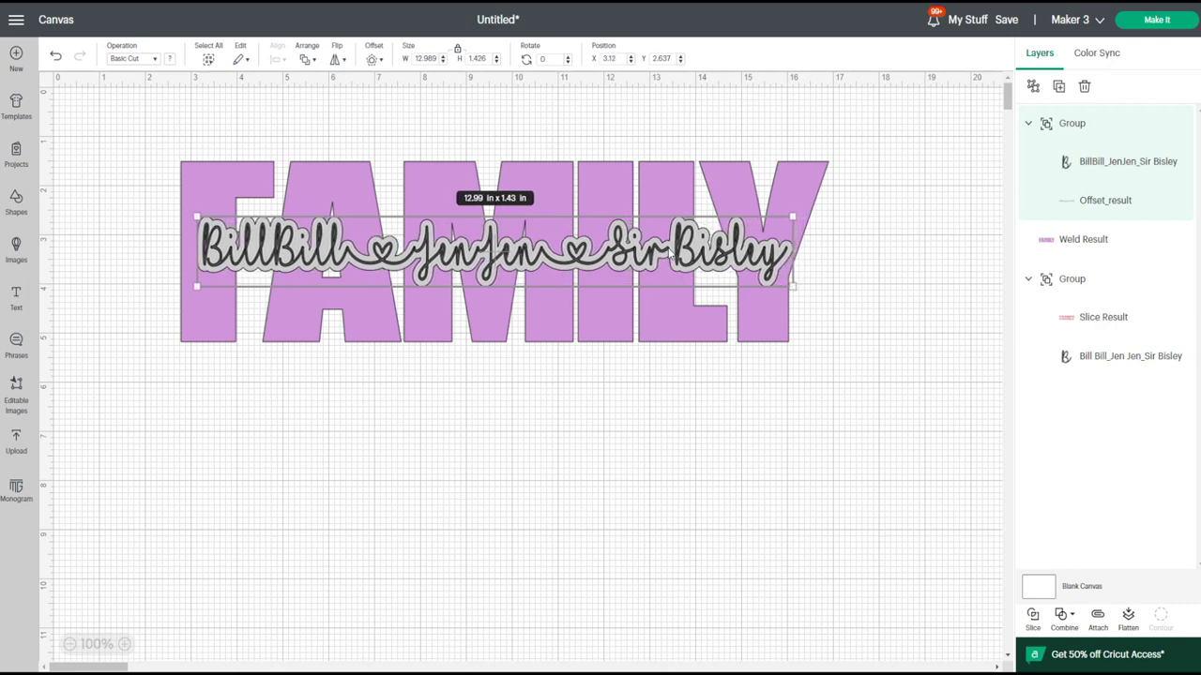
key(Left)
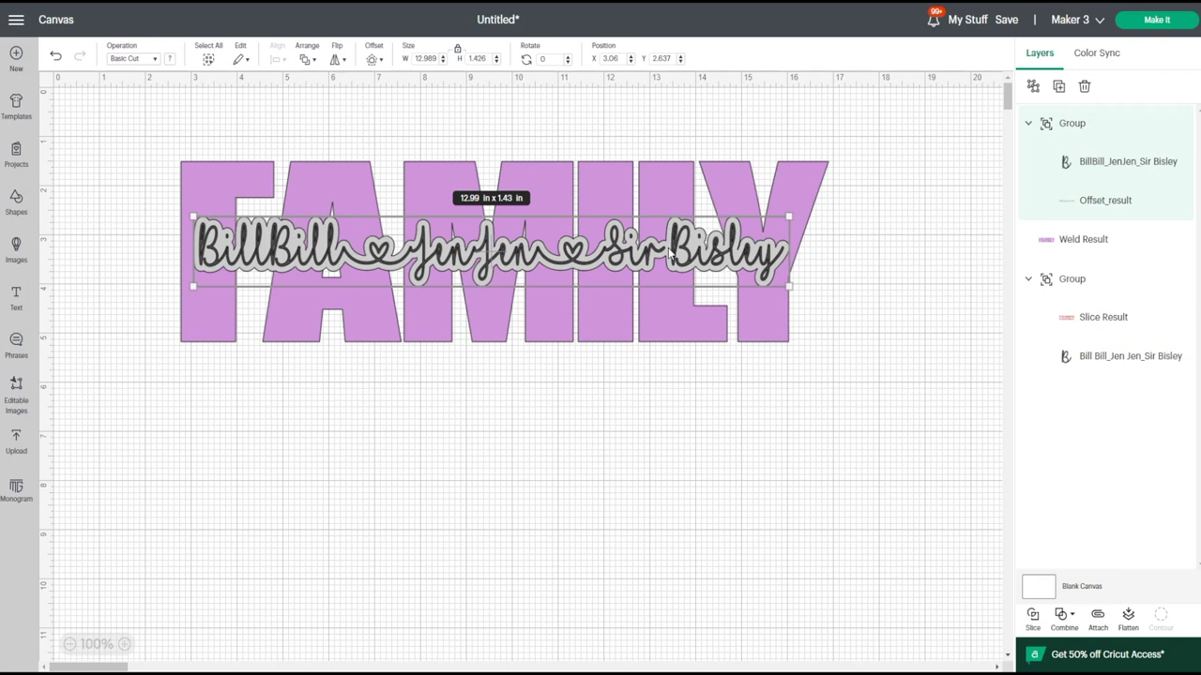
key(Down)
key(Down)
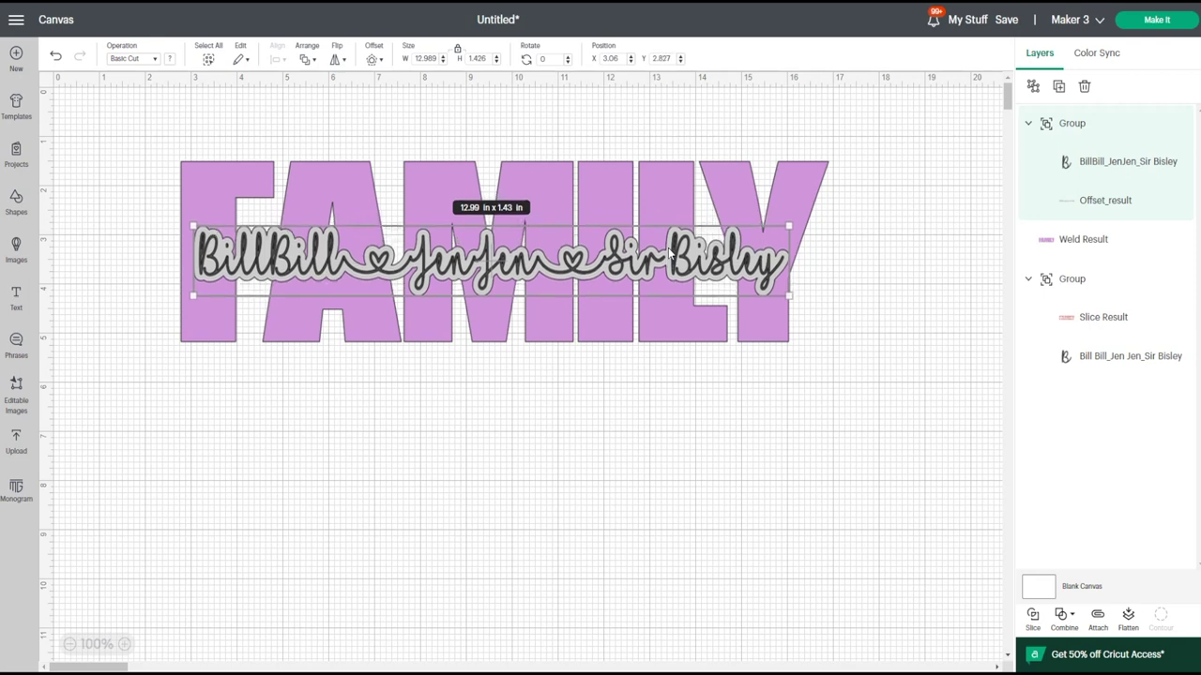
drag(669, 250, 666, 251)
click(777, 403)
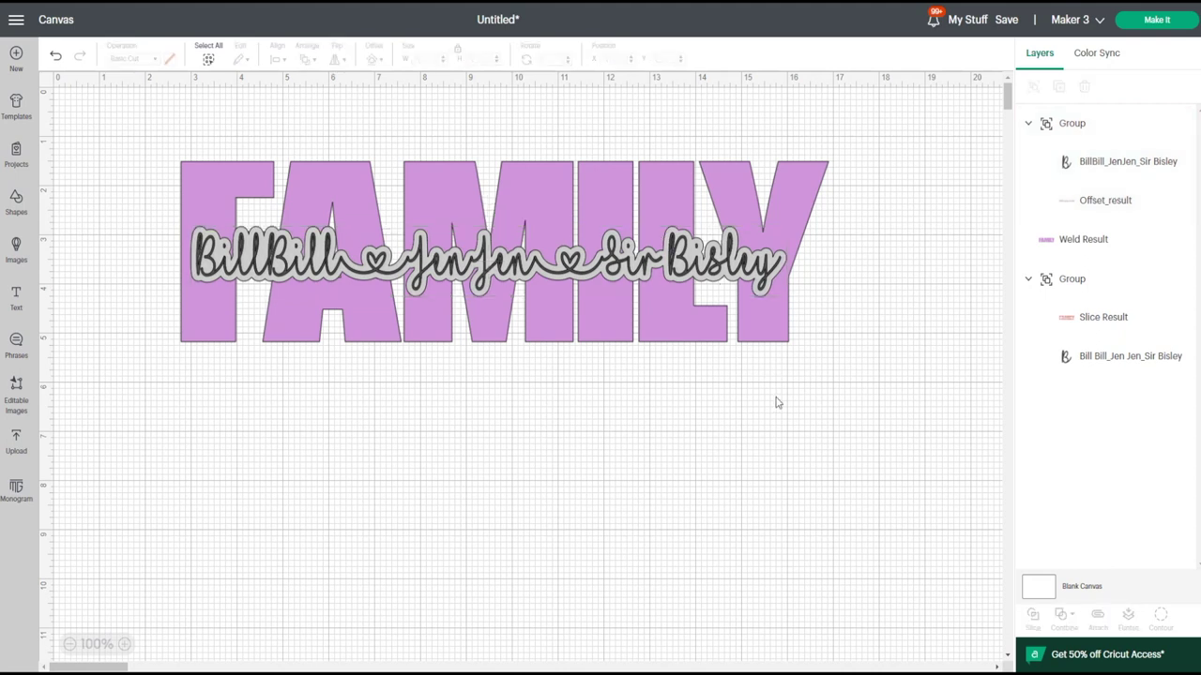
click(1066, 166)
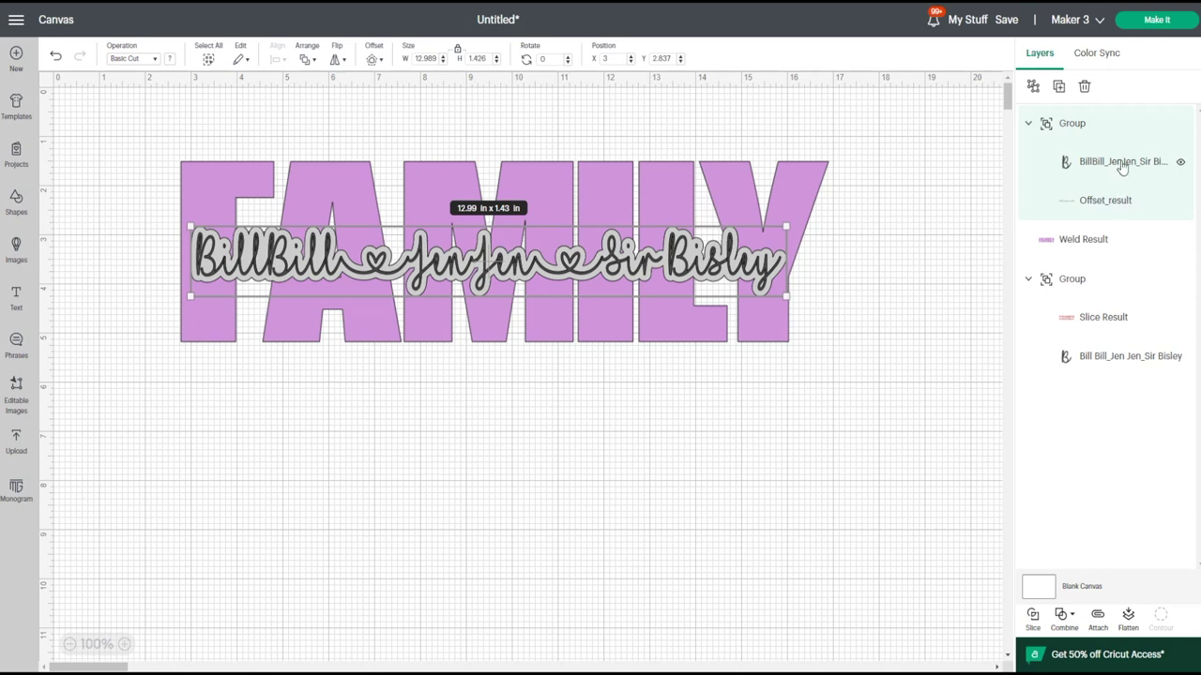
Ungroup the names from their offset outline and select the script names layer.
click(1032, 87)
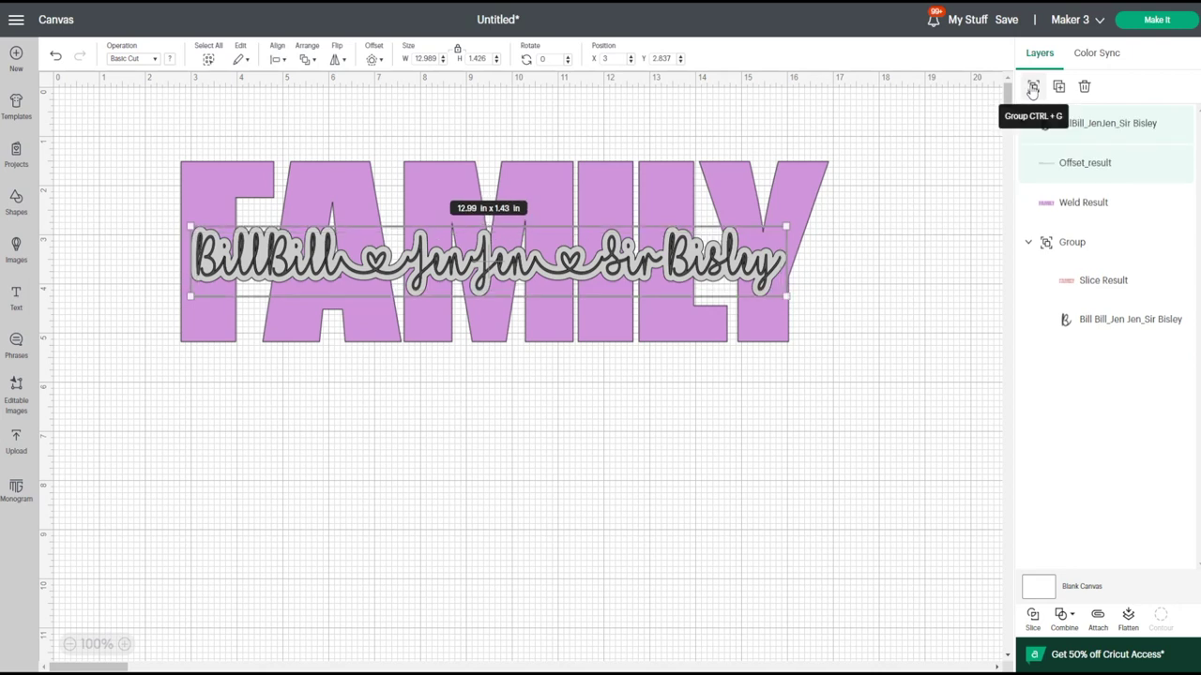
click(1064, 125)
click(1086, 163)
click(1116, 126)
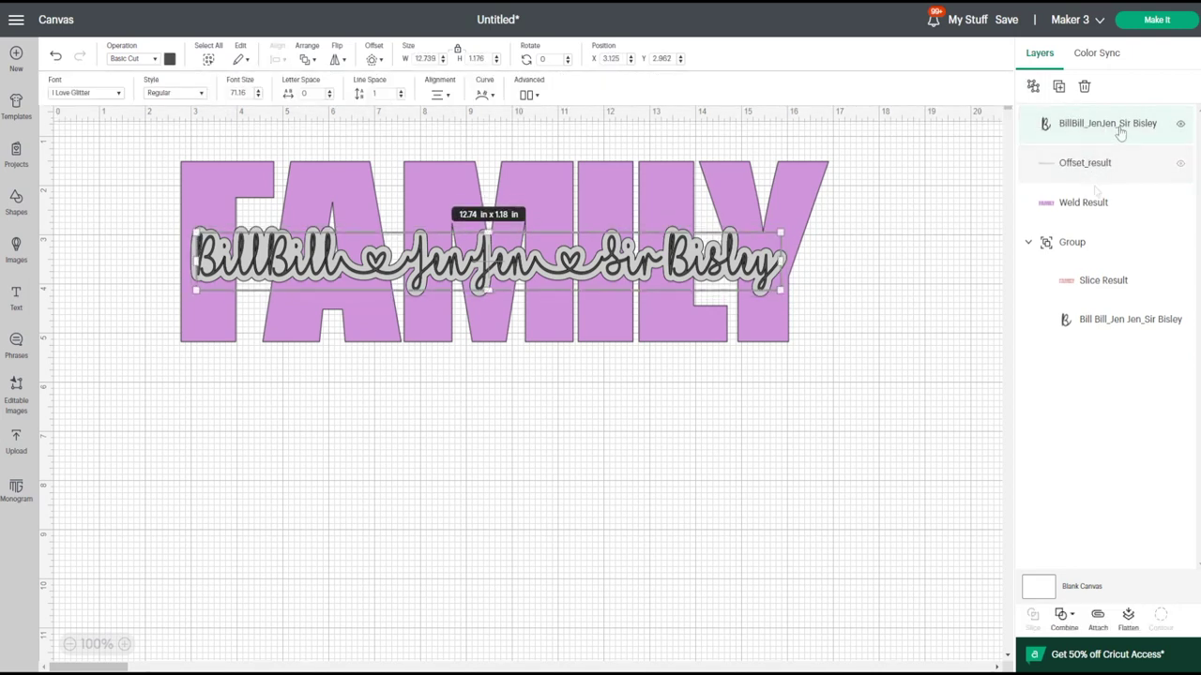
Hide the black script names layer, then box-select the FAMILY letters with the grey offset outline.
click(1181, 126)
click(1181, 127)
click(1181, 127)
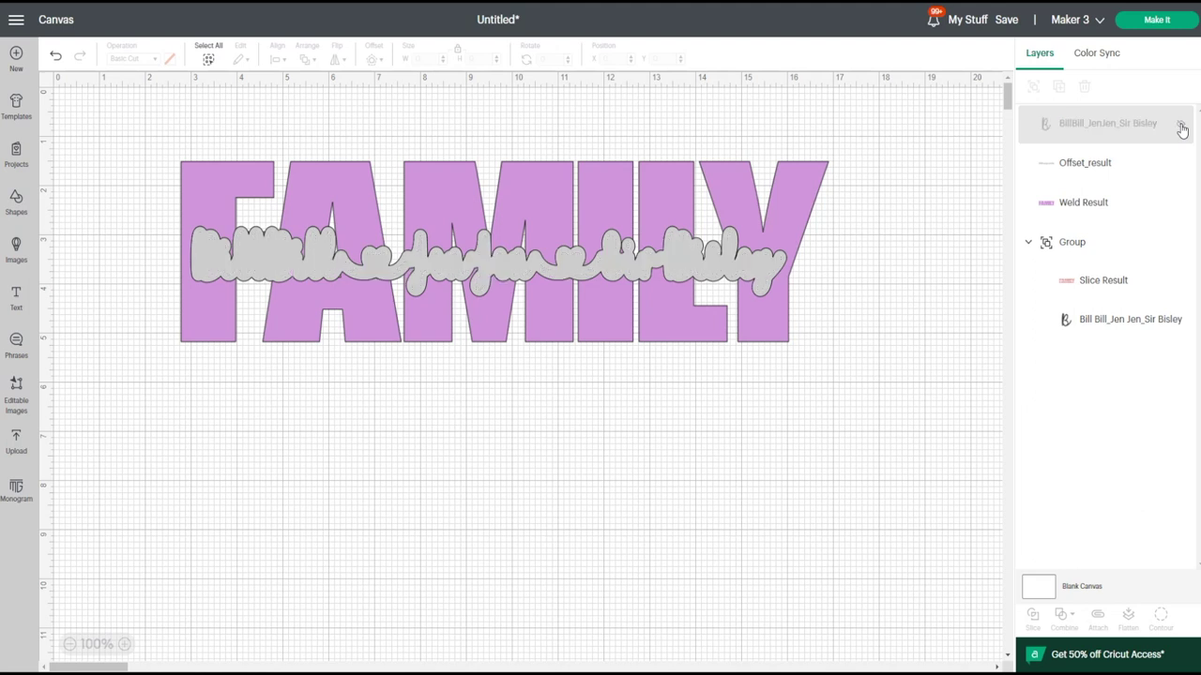
click(1181, 126)
click(1181, 125)
click(1181, 126)
click(1181, 125)
click(1181, 125)
click(1181, 126)
click(1181, 125)
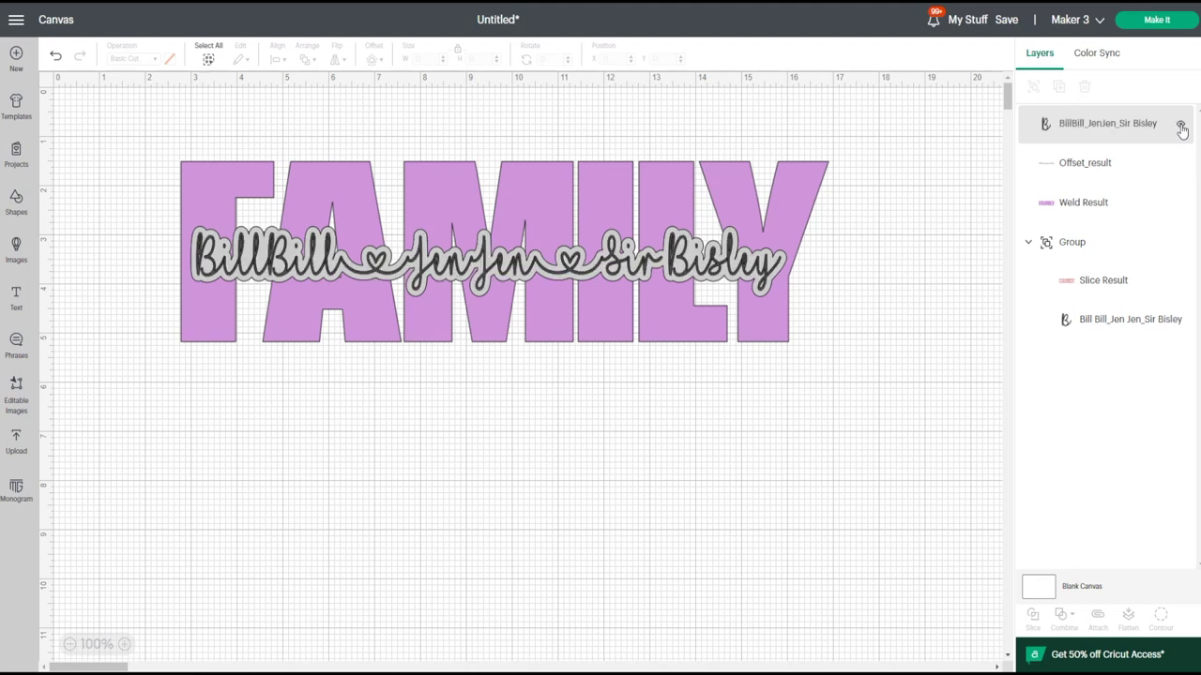
click(1181, 127)
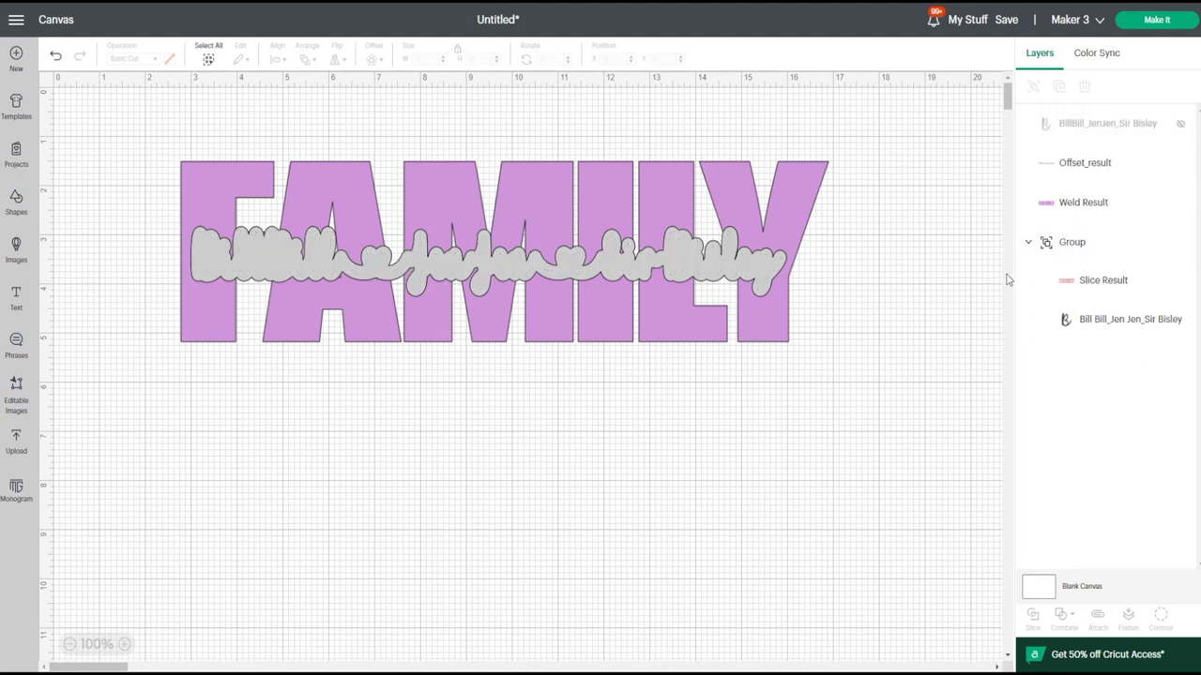
drag(117, 132, 923, 420)
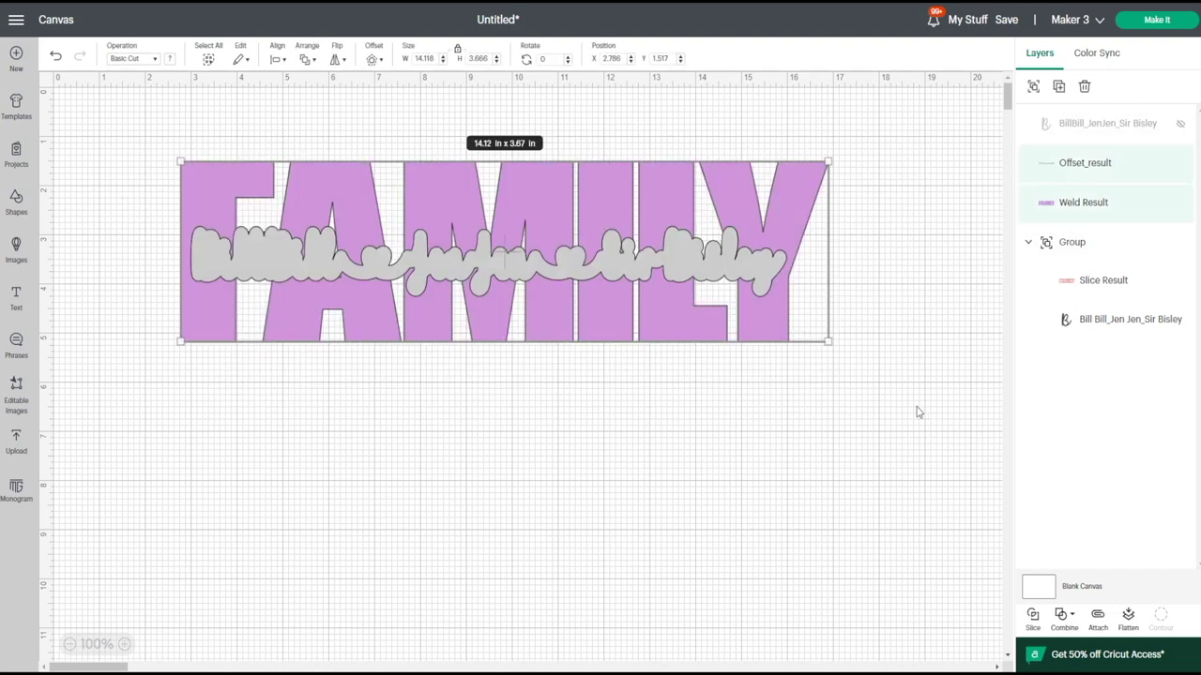
Slice the grey offset outline out of FAMILY and toggle the slice pieces to inspect them.
click(1032, 615)
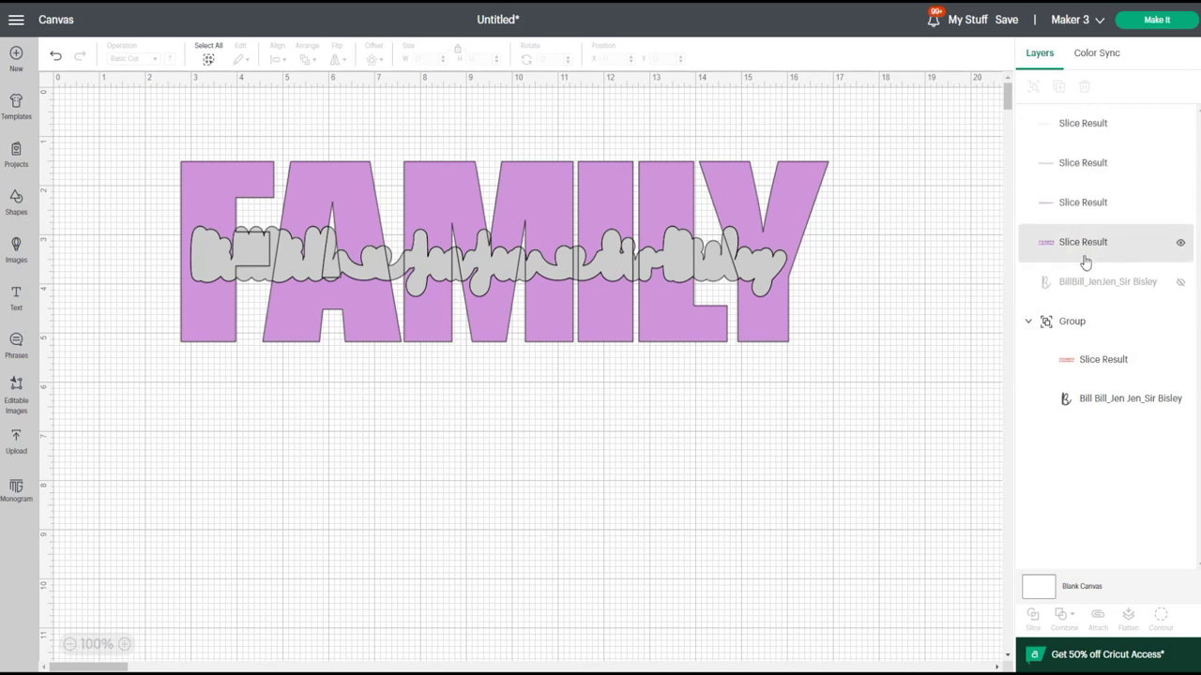
click(1180, 242)
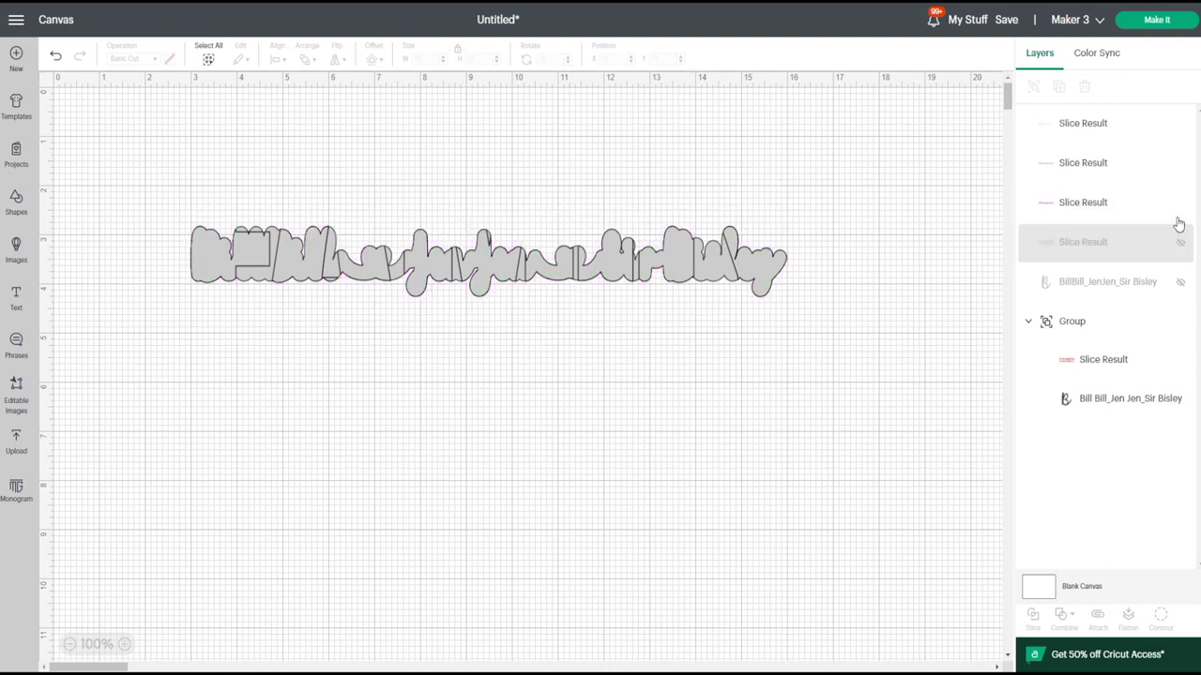
click(1172, 162)
click(1180, 162)
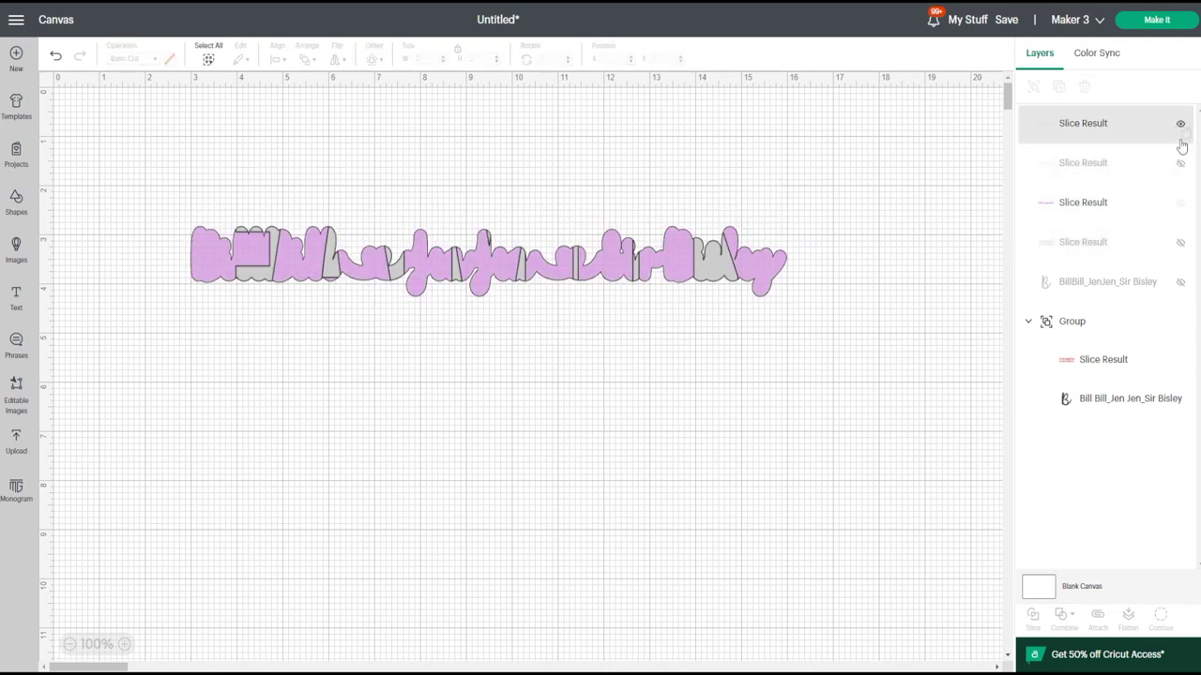
click(1181, 125)
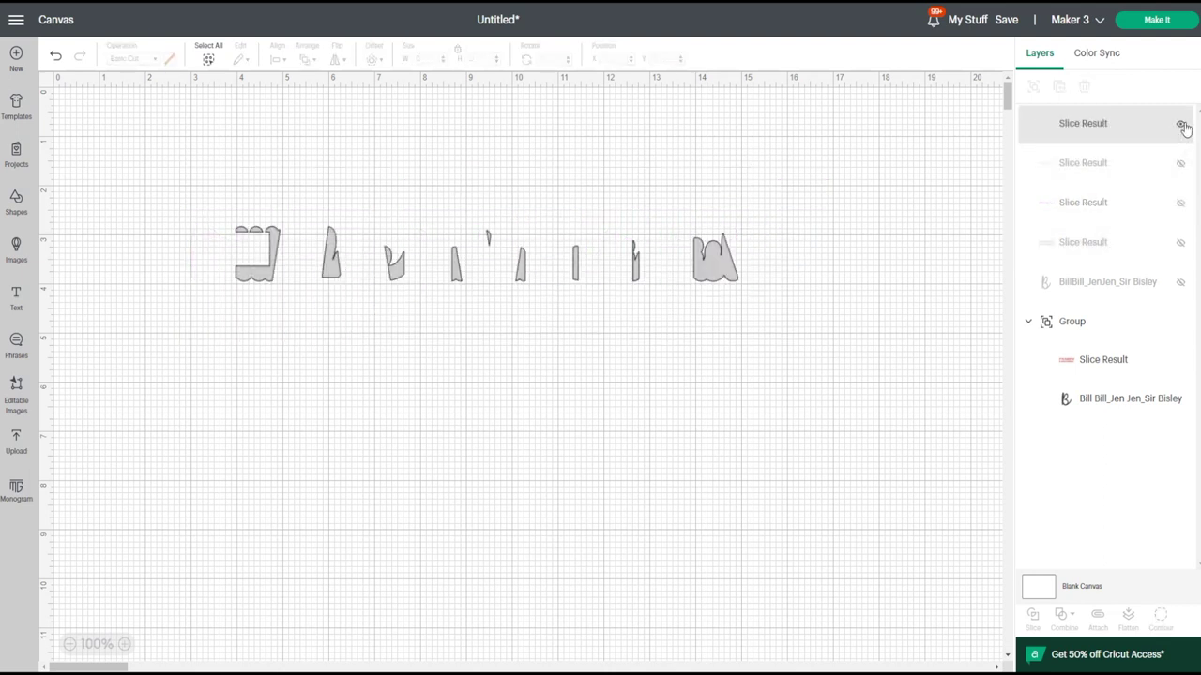
click(1181, 165)
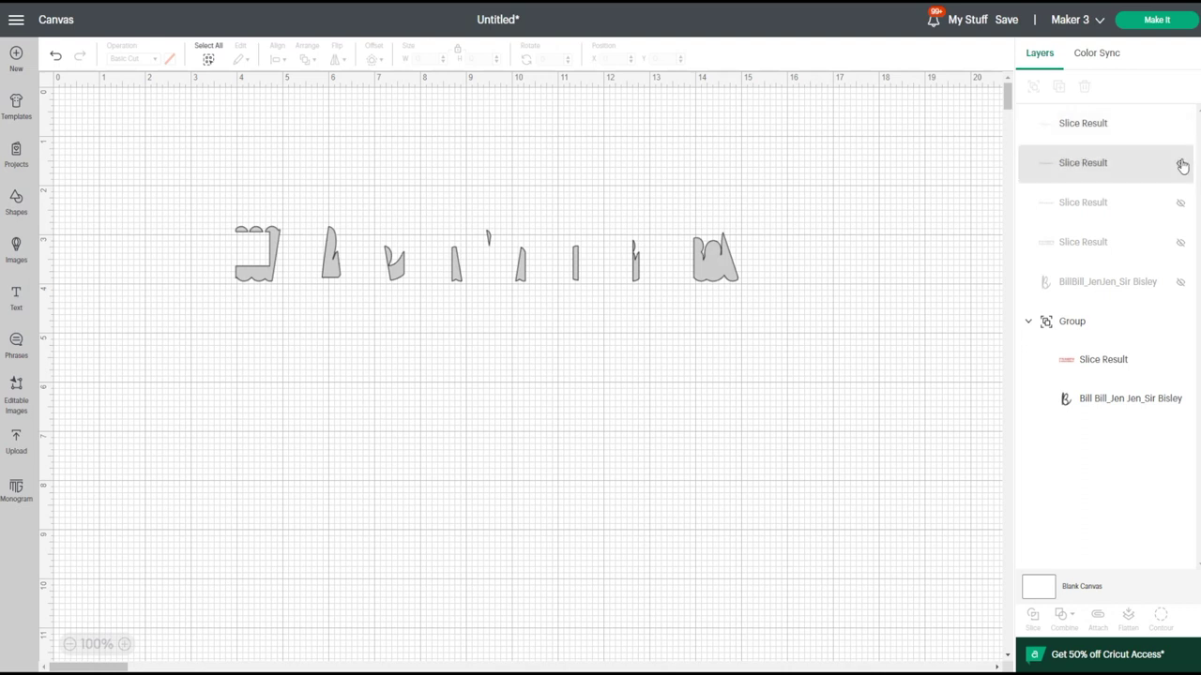
click(1181, 164)
click(1181, 164)
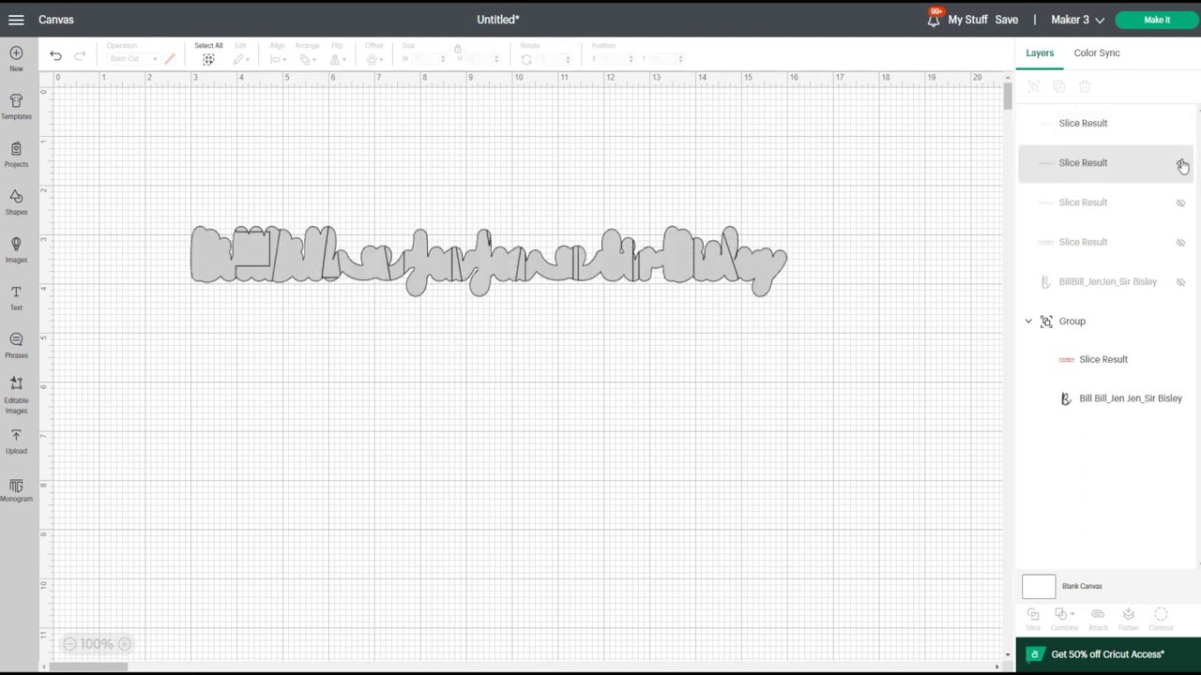
click(1181, 208)
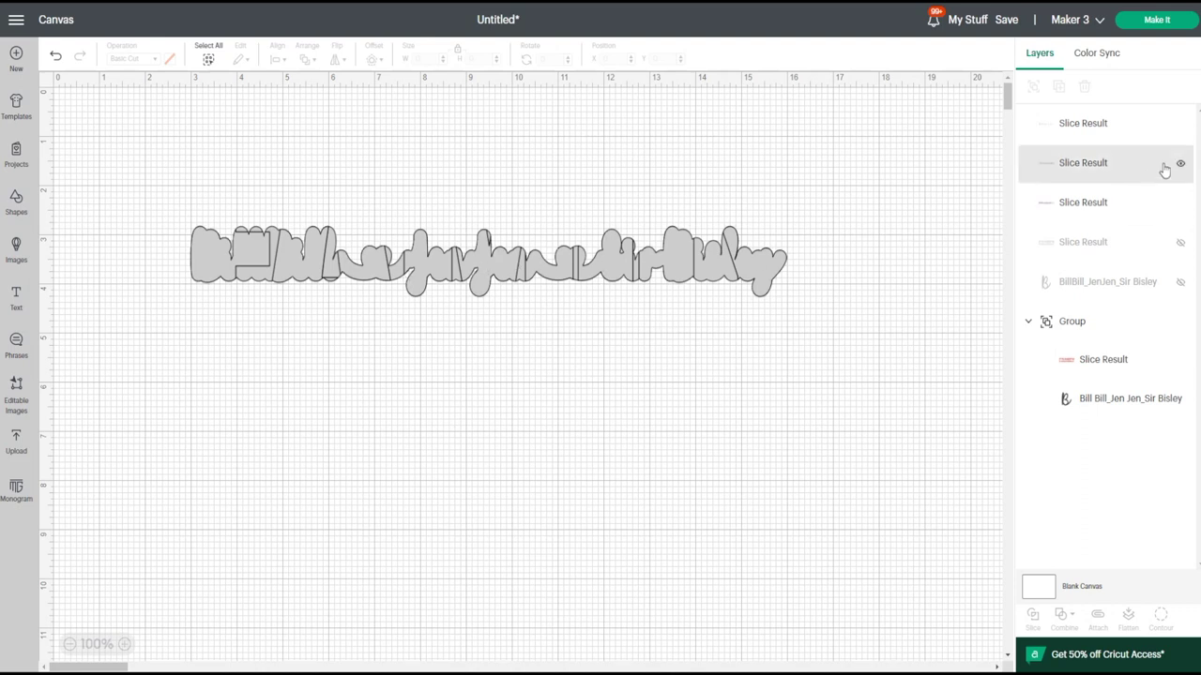
click(1181, 243)
click(1181, 243)
click(1181, 243)
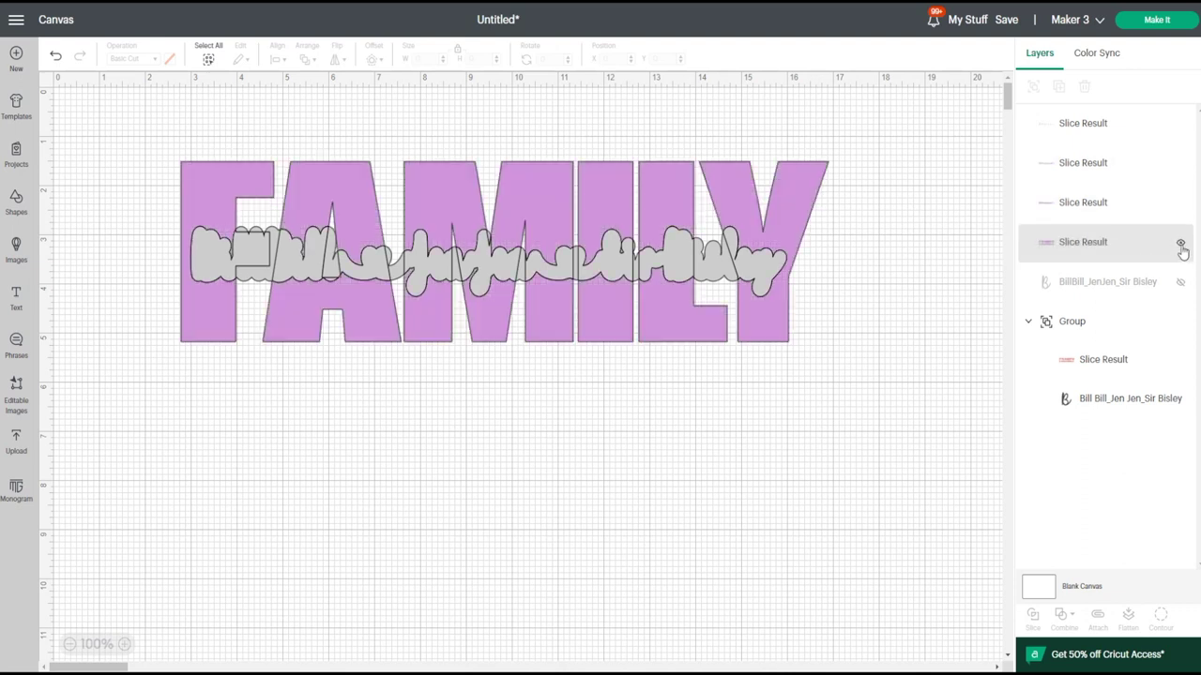
Recheck each Slice Result's visibility, then delete one unwanted grey slice piece.
click(1180, 204)
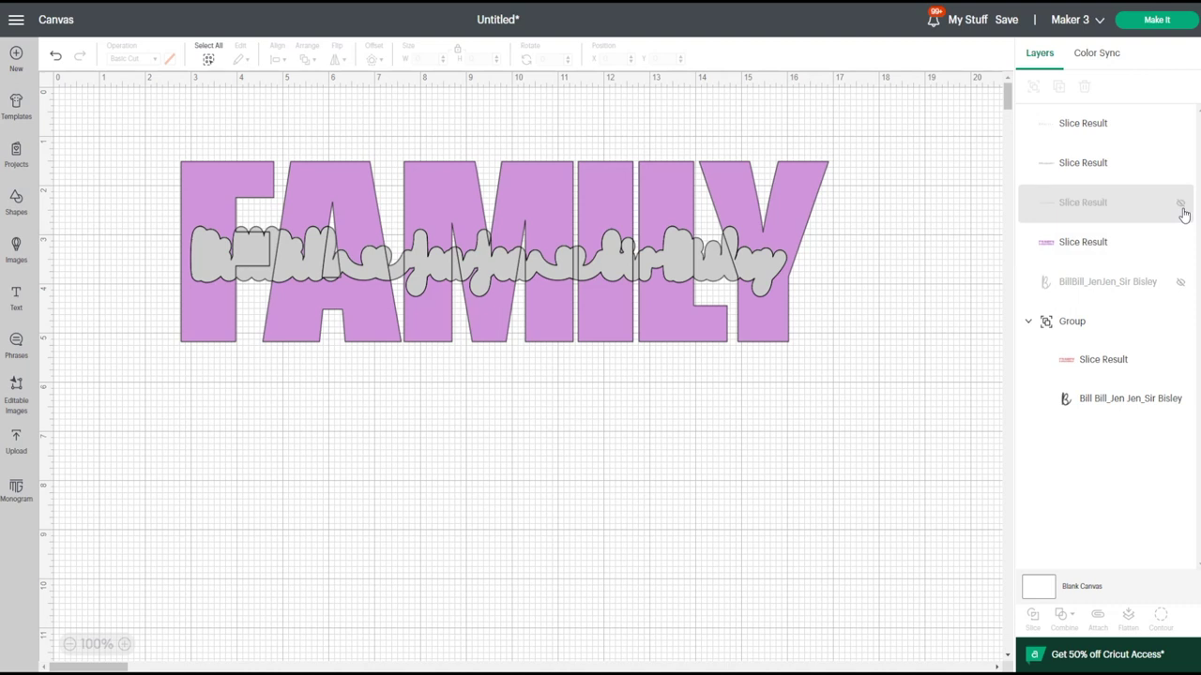
click(1181, 165)
click(1181, 124)
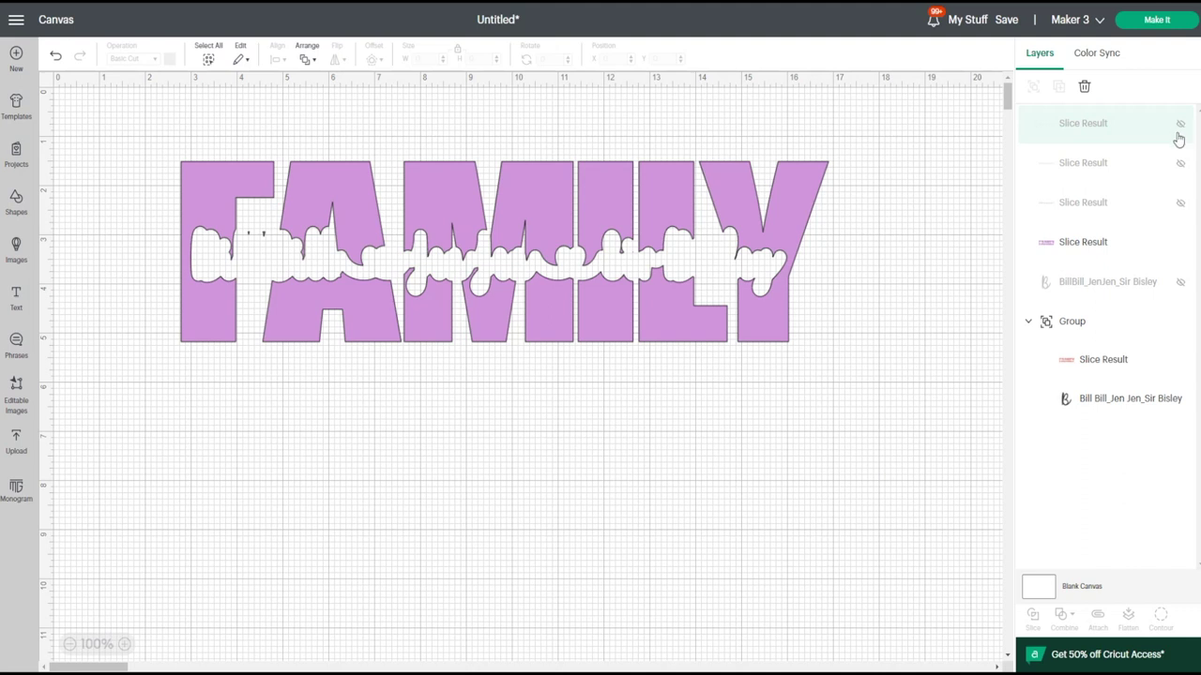
click(1179, 126)
click(1181, 164)
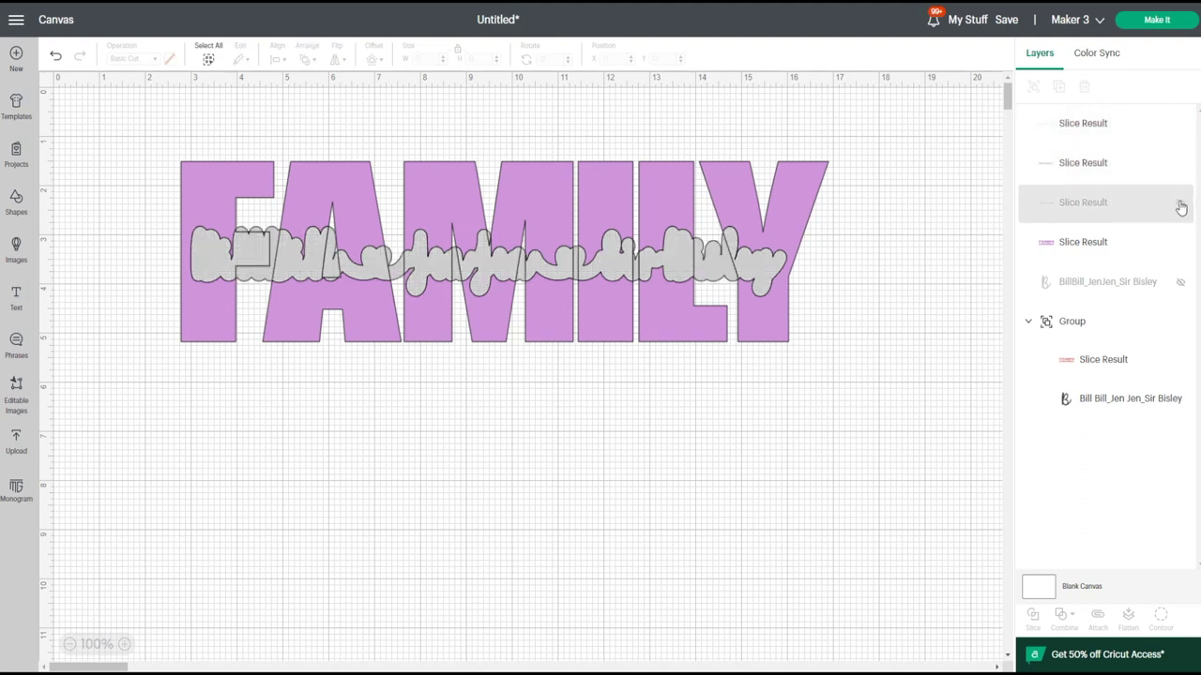
click(1179, 202)
click(1178, 123)
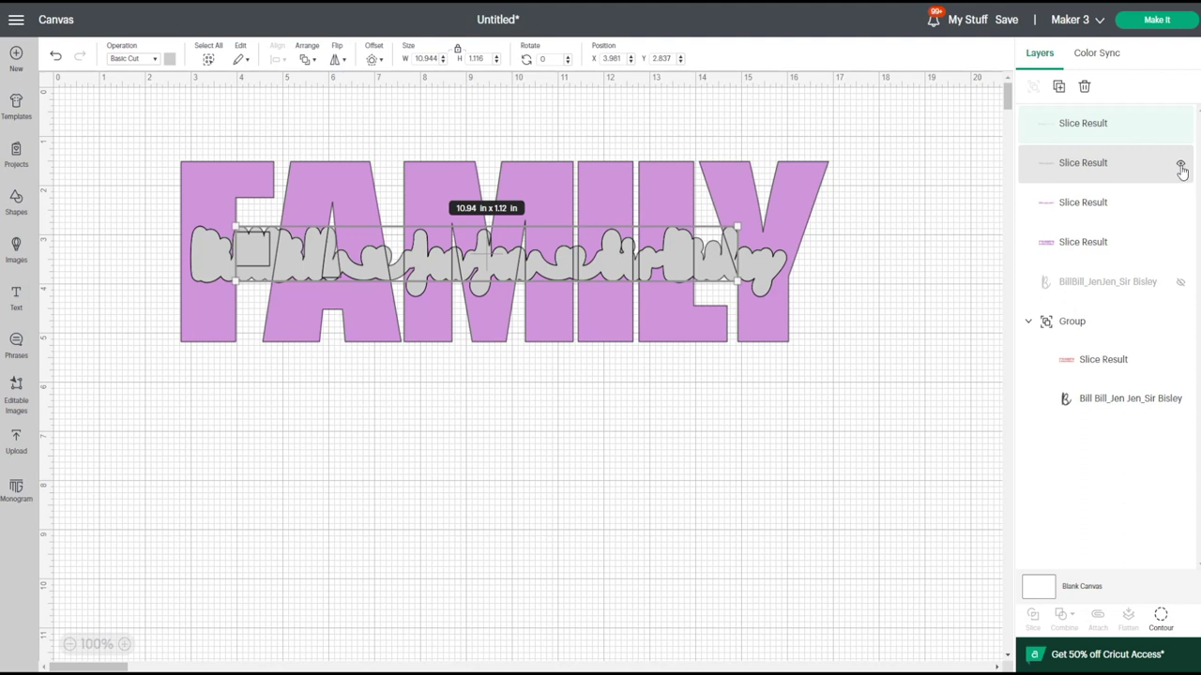
click(1181, 164)
click(1182, 200)
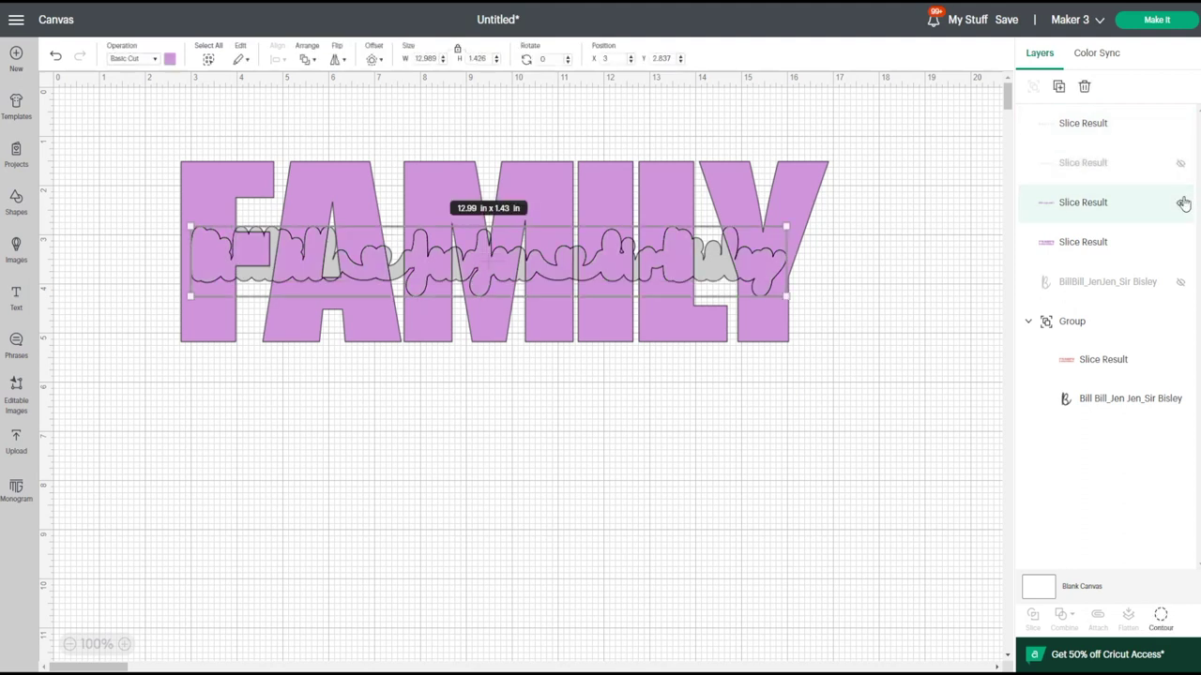
click(1084, 86)
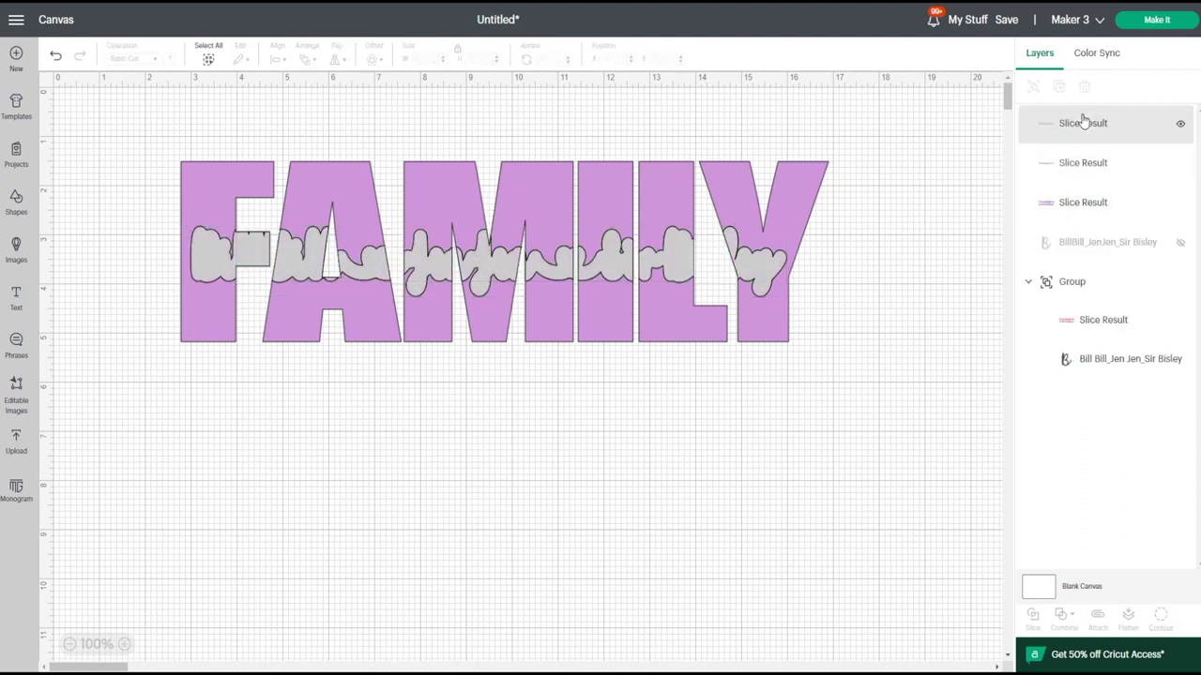
Delete the leftover grey slice pieces, reveal the script names in FAMILY, and restore the pink copy below.
click(1069, 123)
click(1085, 87)
click(1080, 134)
click(1084, 86)
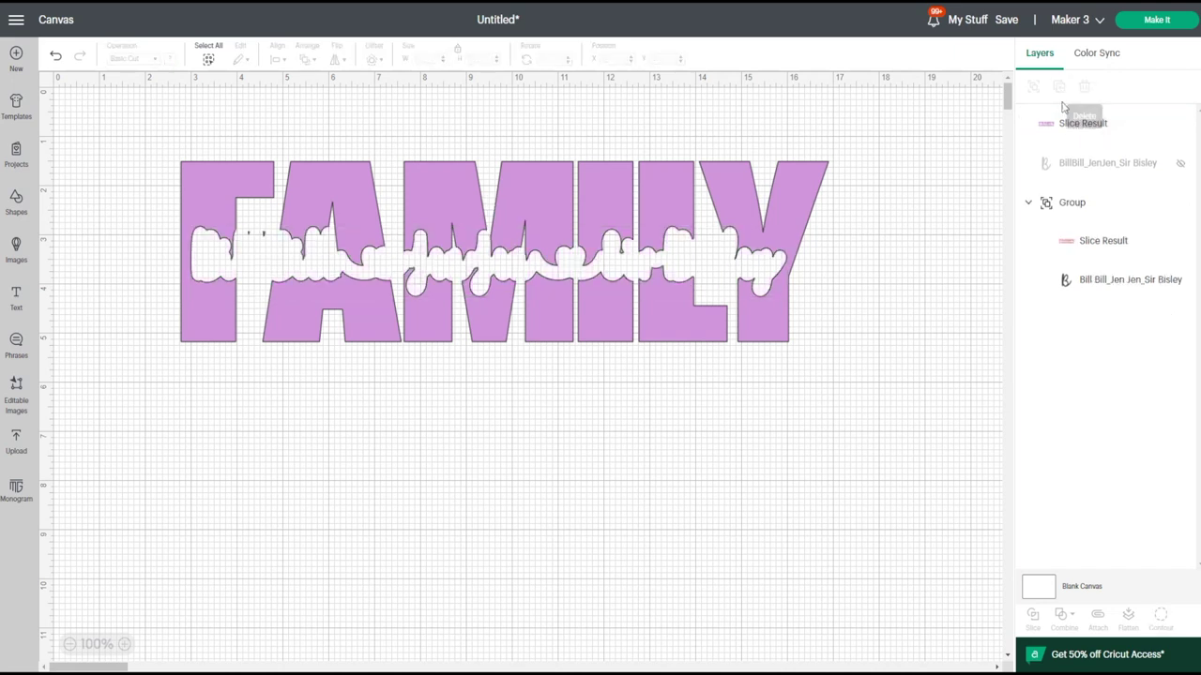
click(1180, 163)
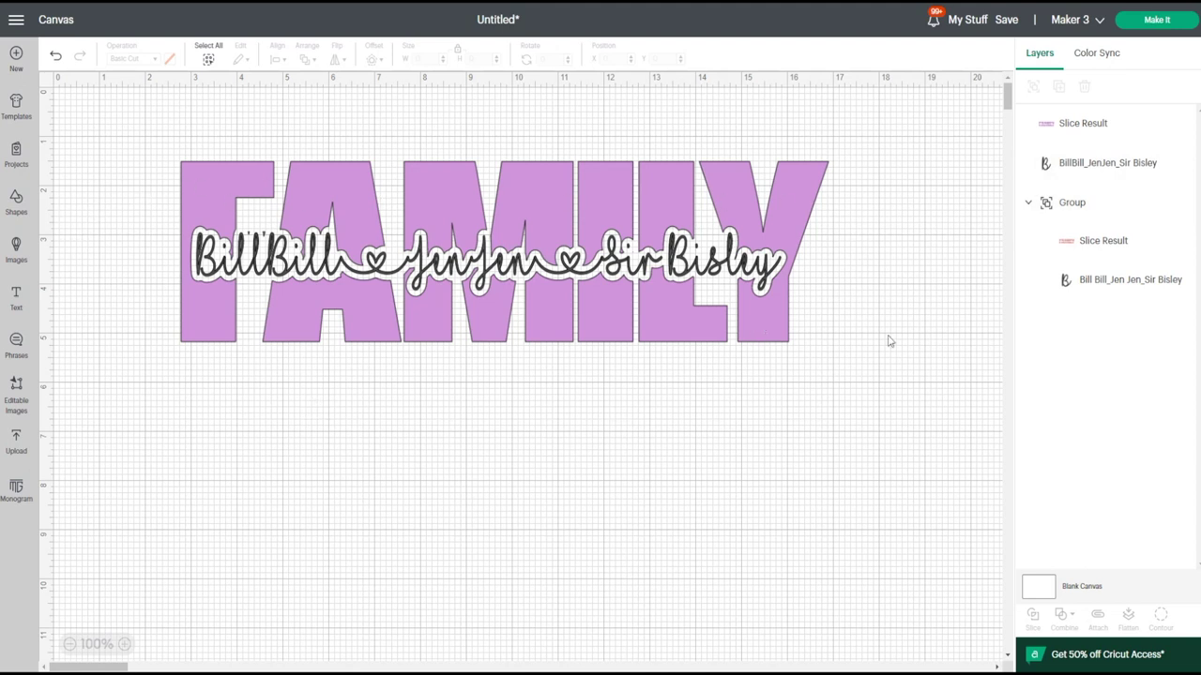
key(ctrl+z)
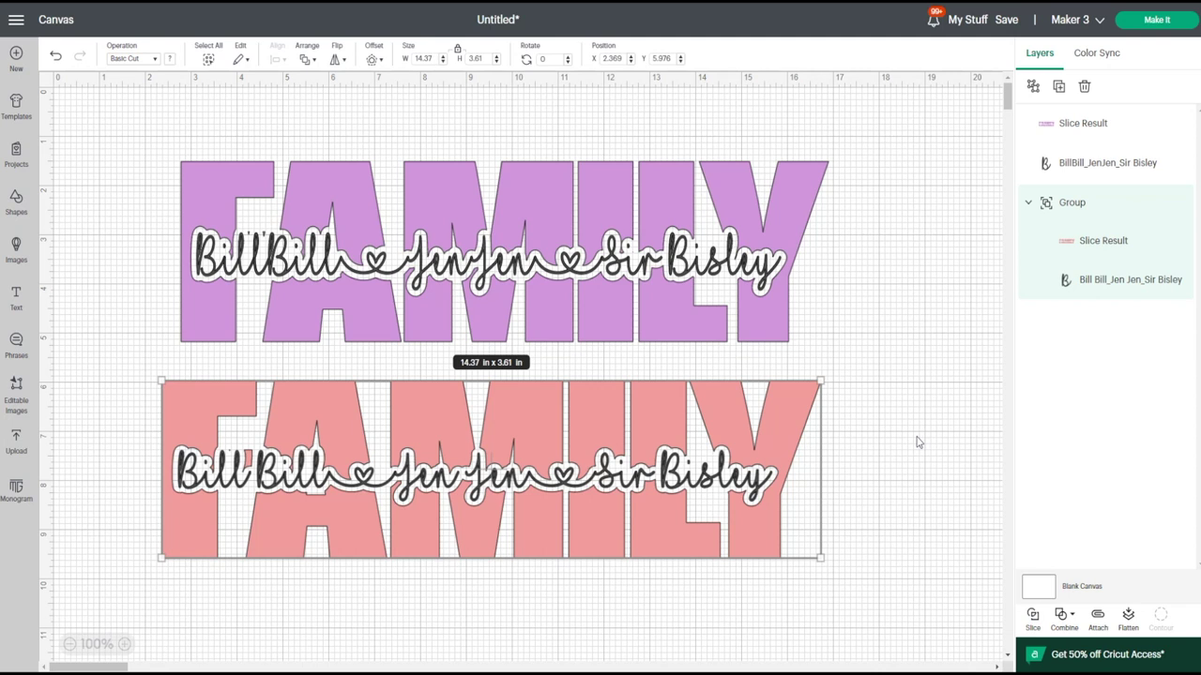
Select and delete the purple FAMILY design, leaving only the pink version.
click(762, 183)
key(Delete)
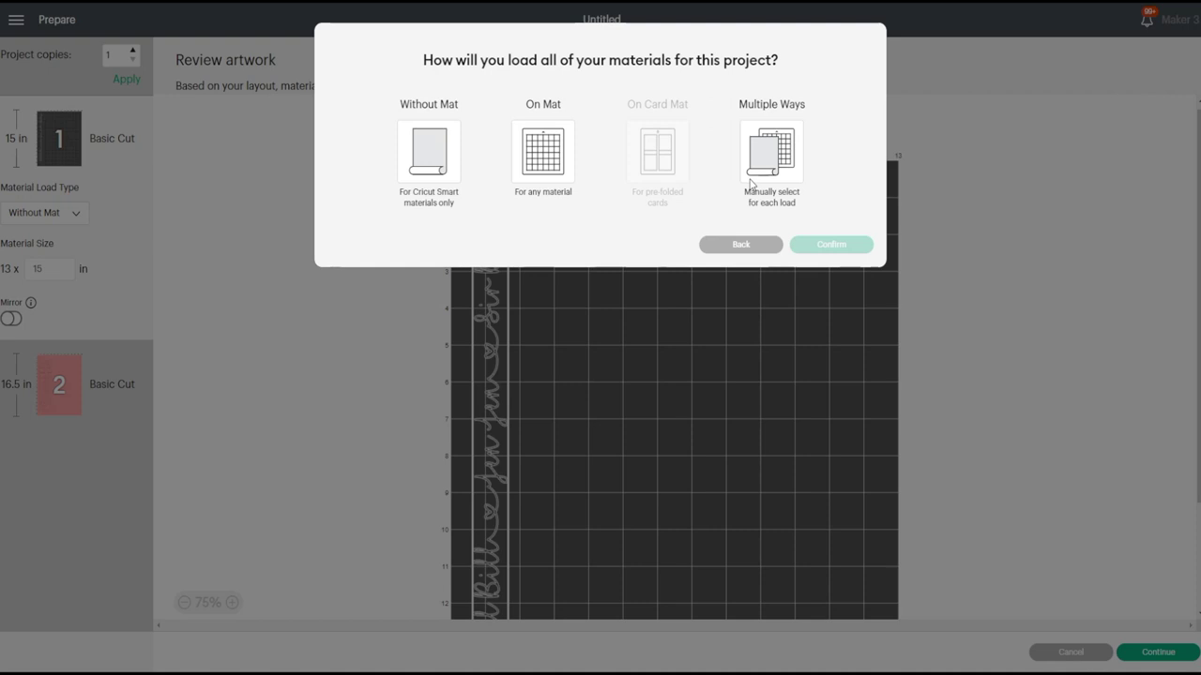
Load materials On Mat with 12 in x 24 in mats and view the pink FAMILY pieces on mat 2.
click(551, 152)
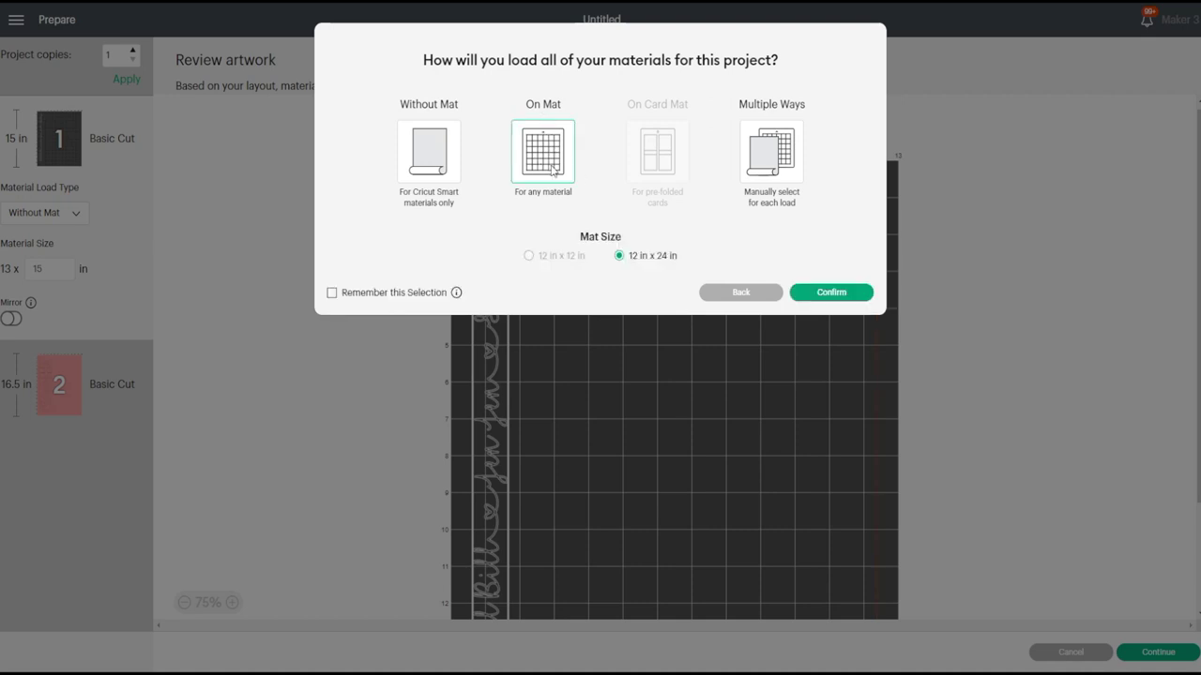
click(857, 296)
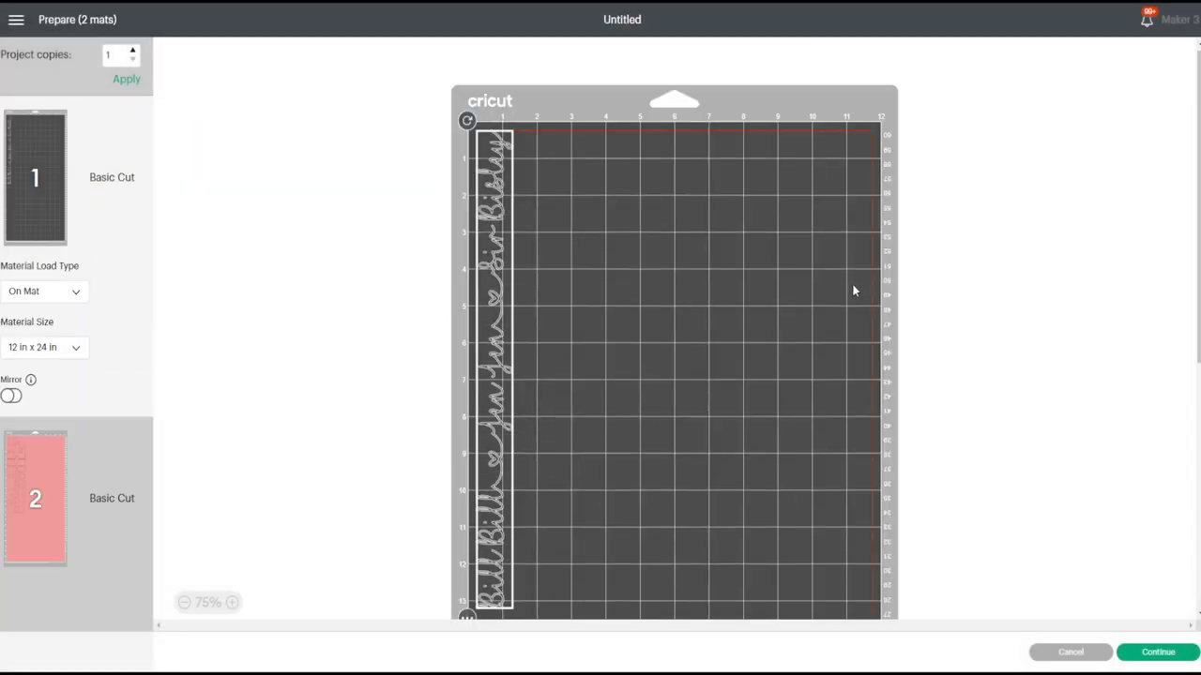
scroll(607, 413, down, 5)
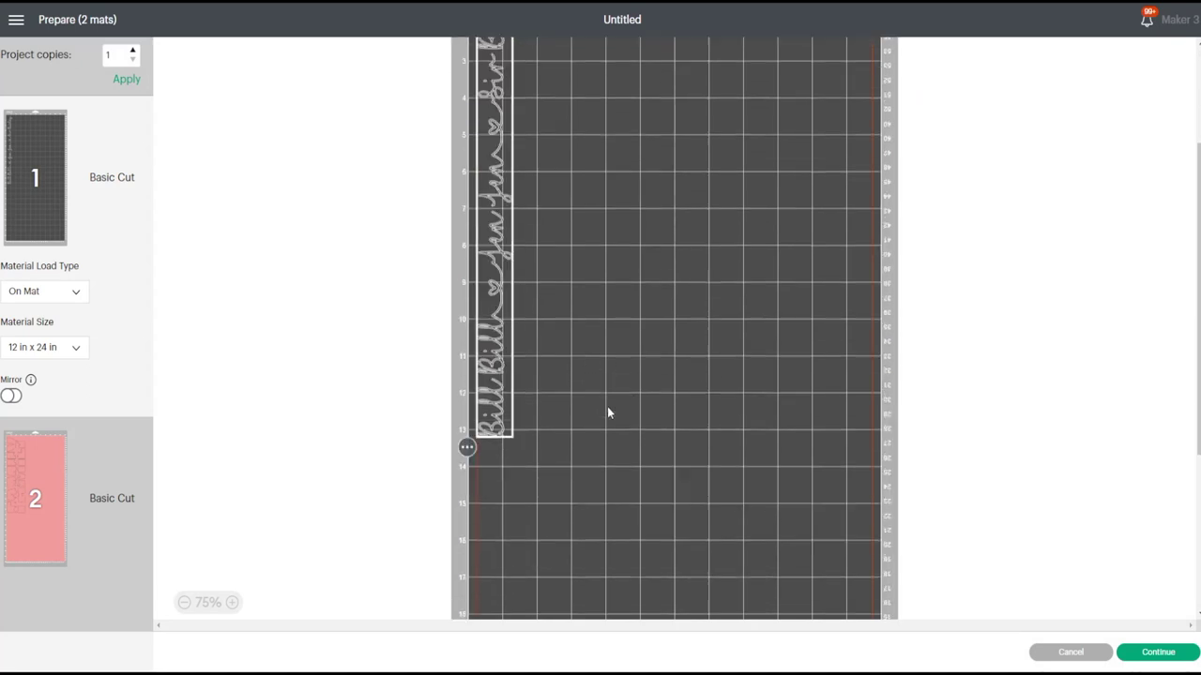
click(14, 480)
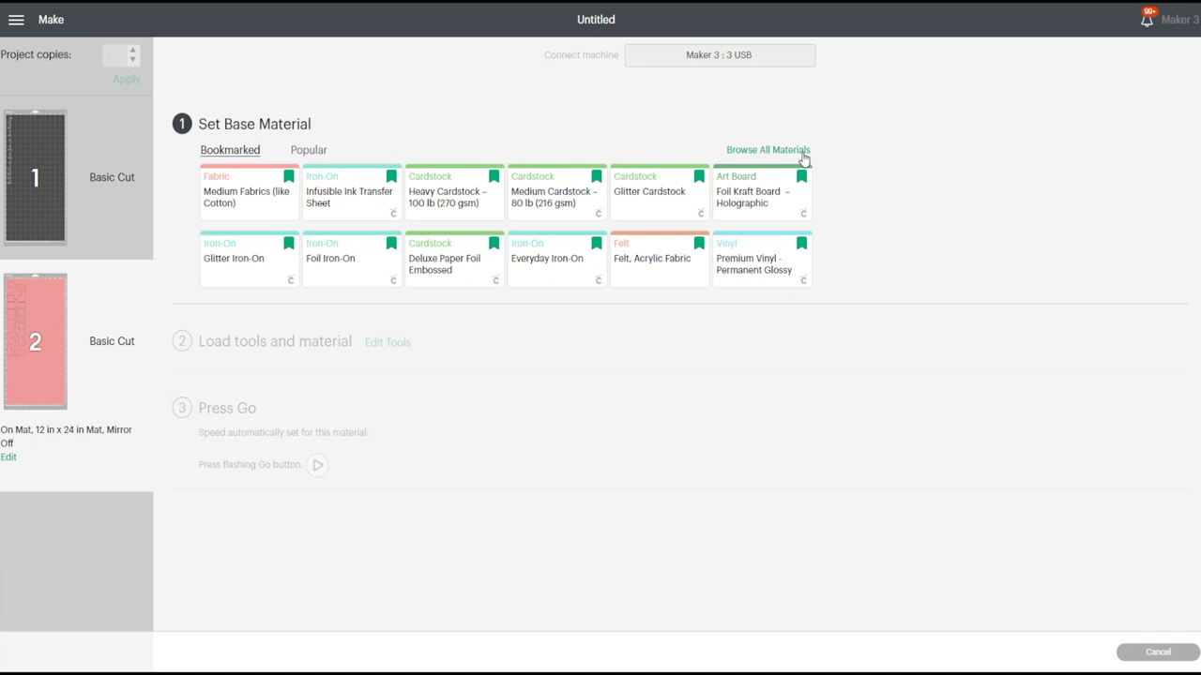
Scroll through the Browse All Materials list, then close it without choosing.
click(801, 153)
scroll(792, 421, down, 10)
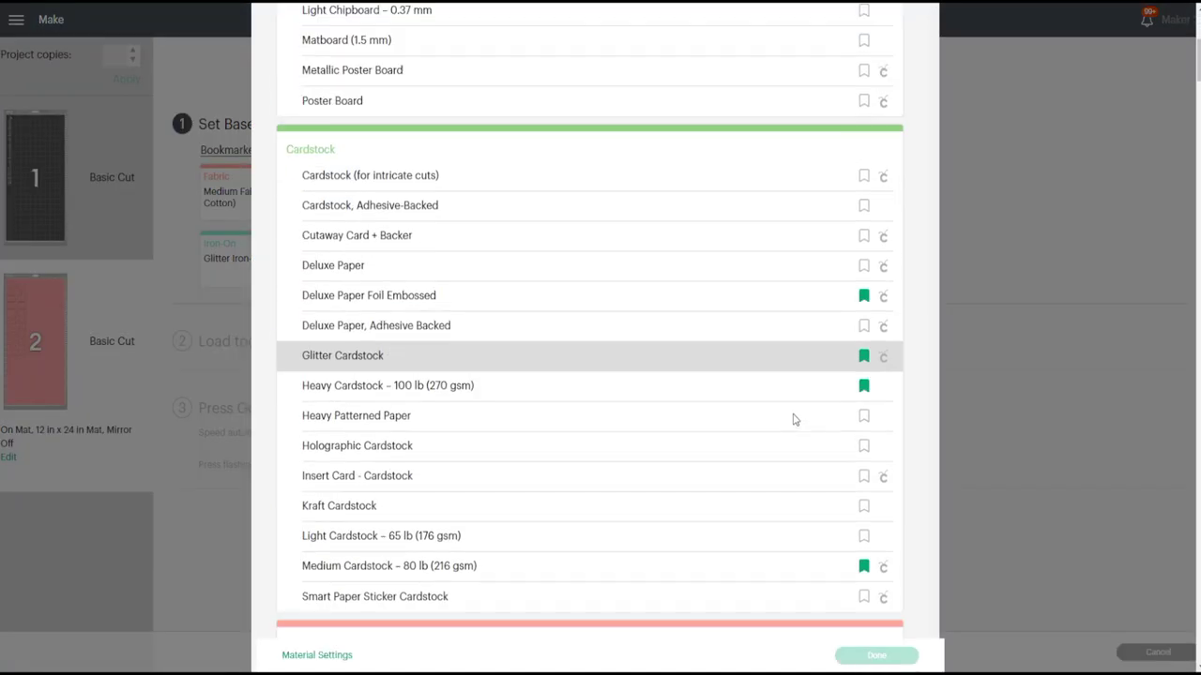
click(1045, 359)
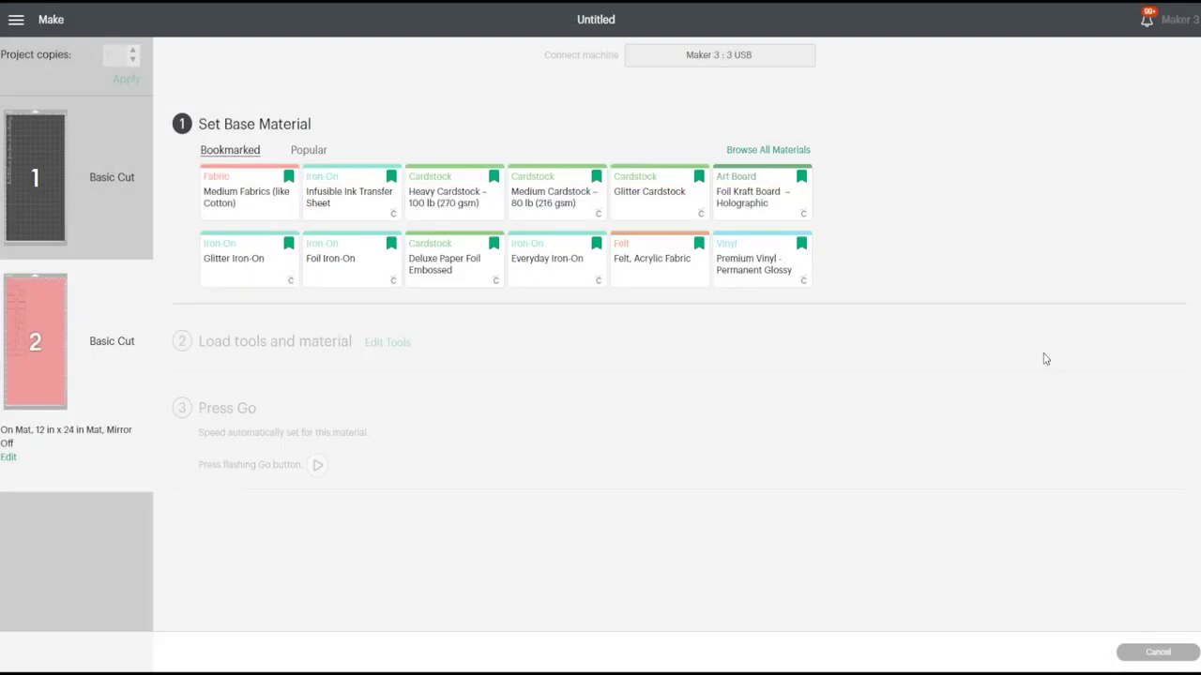